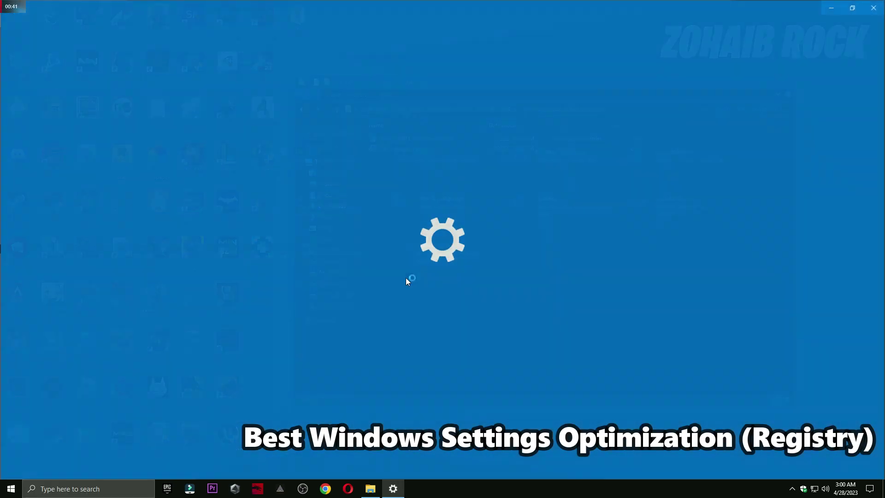
# Add the entries of the Optimize ALL Windows Settings file to the Windows registry.
pyautogui.click(872, 7)
pyautogui.doubleClick(448, 138)
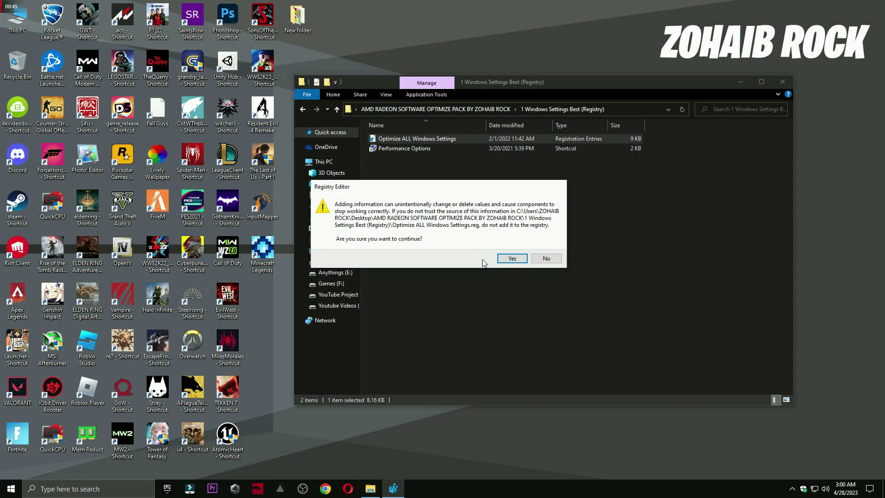
pyautogui.click(512, 259)
pyautogui.click(552, 249)
# Open Performance Options and accept the visual effects setting "Let Windows choose what's best for my computer".
pyautogui.doubleClick(404, 148)
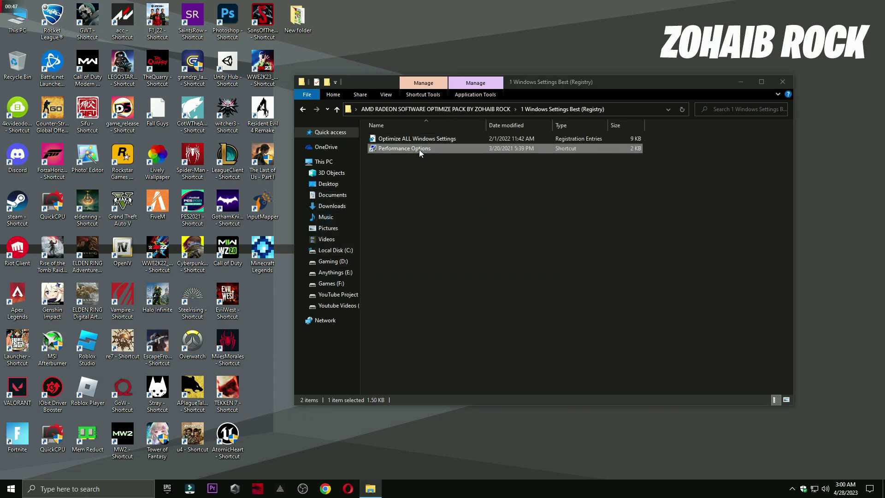
pyautogui.moveTo(170, 33); pyautogui.dragTo(529, 62)
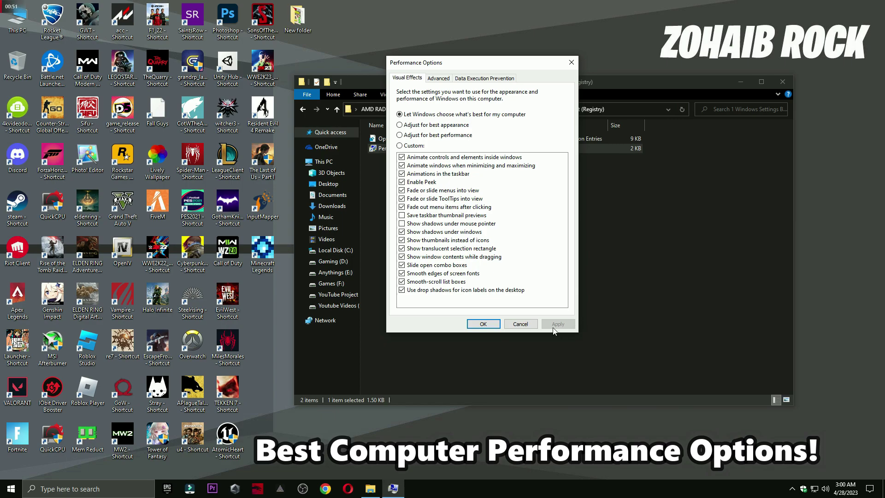
pyautogui.click(483, 323)
# Look into the pack's 2 Power Plan folder and start the installed QuickCPU from the desktop.
pyautogui.click(303, 109)
pyautogui.click(399, 148)
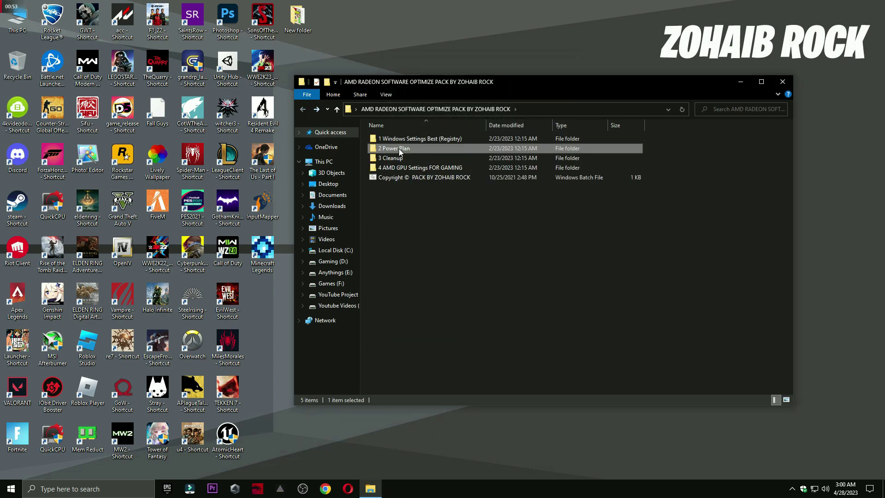
pyautogui.doubleClick(400, 150)
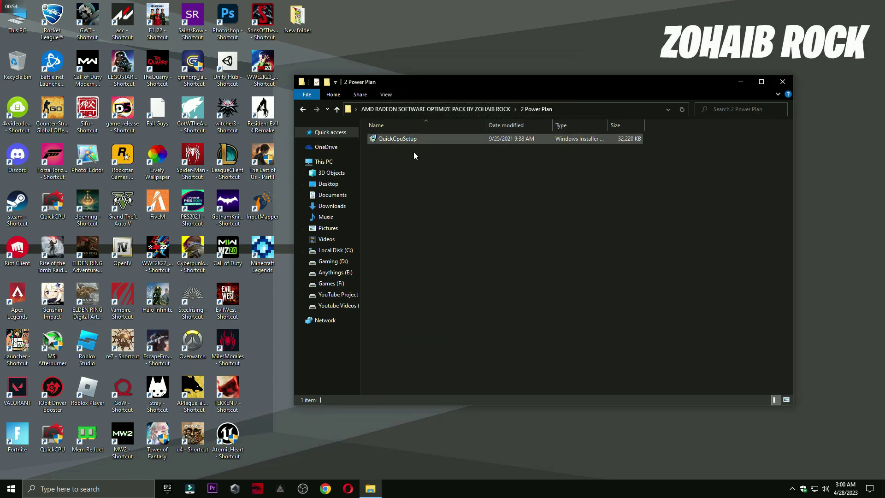
pyautogui.doubleClick(51, 440)
pyautogui.click(738, 84)
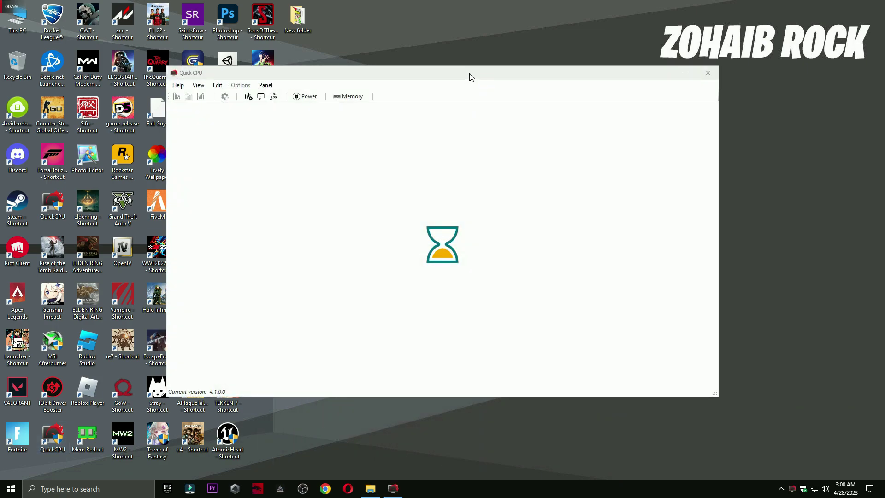
pyautogui.moveTo(470, 75); pyautogui.dragTo(592, 89)
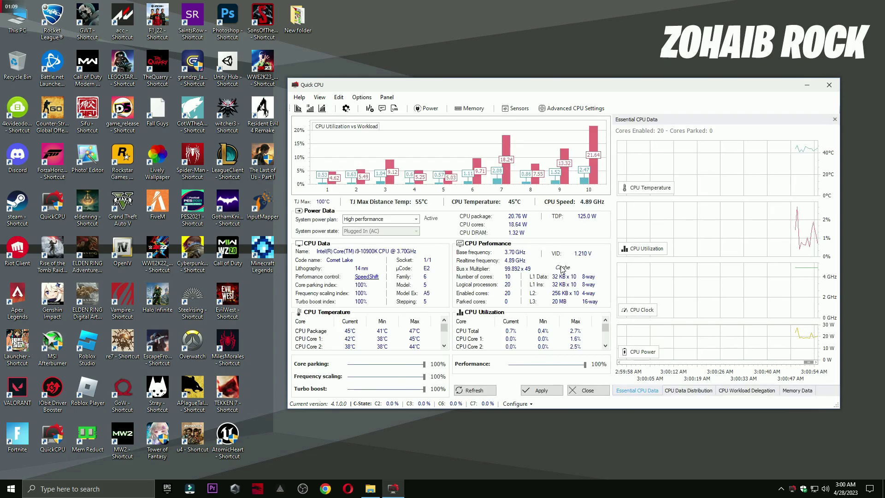
pyautogui.click(631, 278)
# Apply the High performance system power plan with core parking, frequency scaling, turbo boost and performance all at 100%.
pyautogui.click(378, 218)
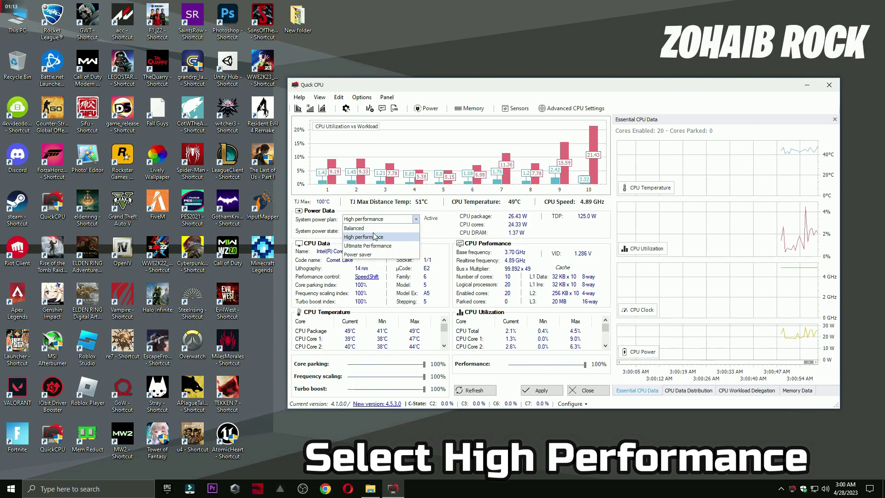
pyautogui.click(370, 237)
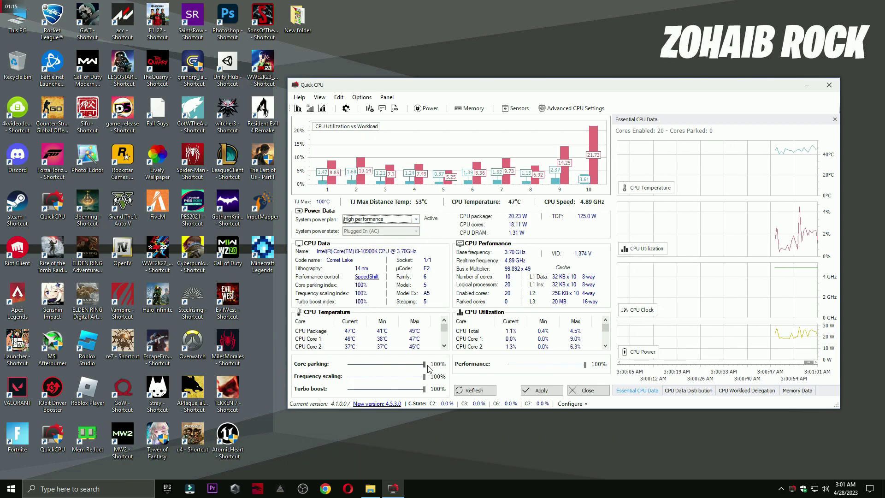
pyautogui.moveTo(423, 364); pyautogui.dragTo(359, 364)
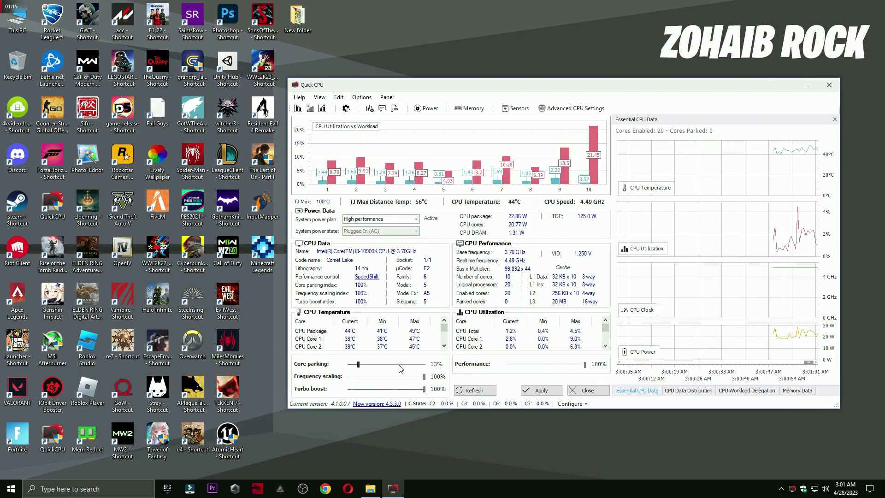
pyautogui.click(431, 390)
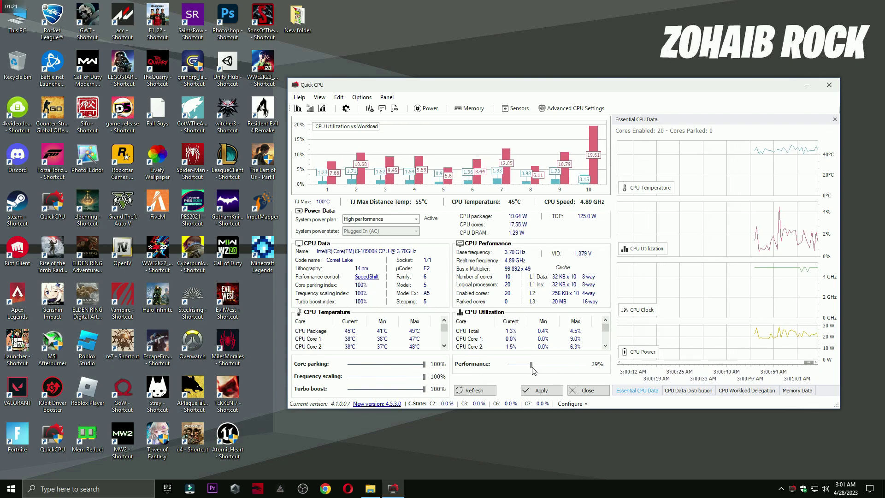
pyautogui.click(553, 390)
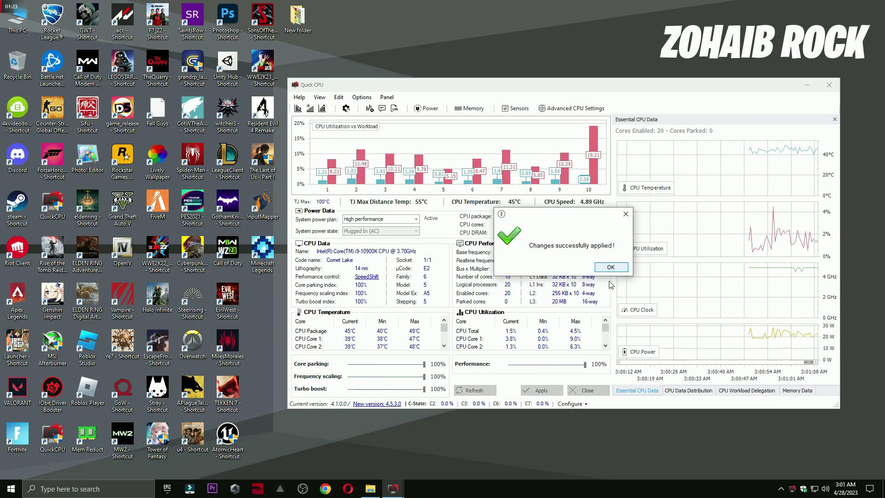
pyautogui.click(609, 266)
# Search Windows for the power plan settings and check the preferred and additional plans in Power Options.
pyautogui.click(154, 488)
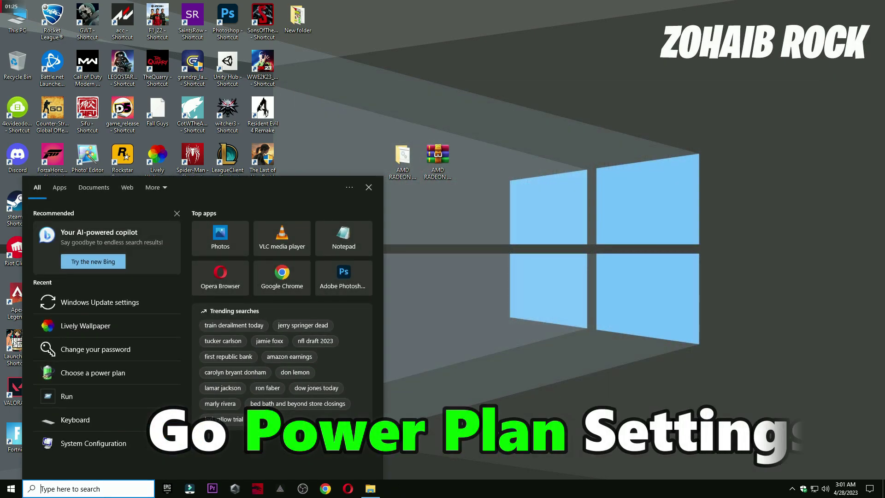
pyautogui.write('power')
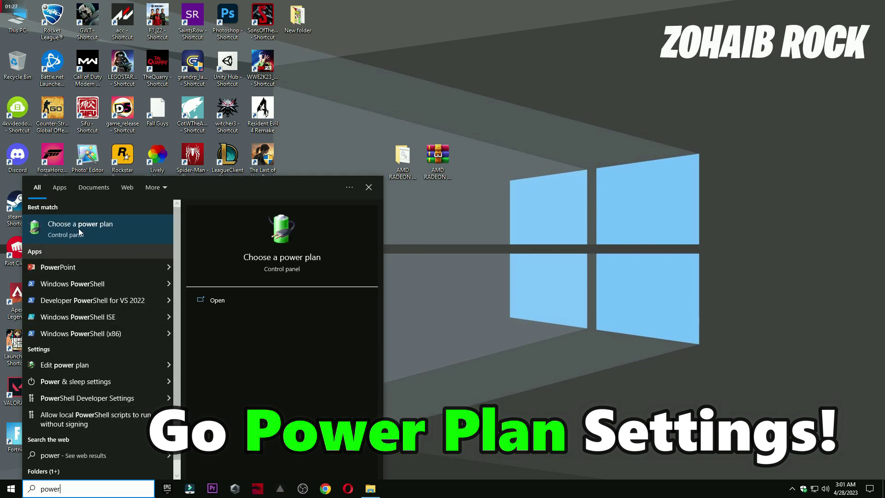
pyautogui.click(101, 229)
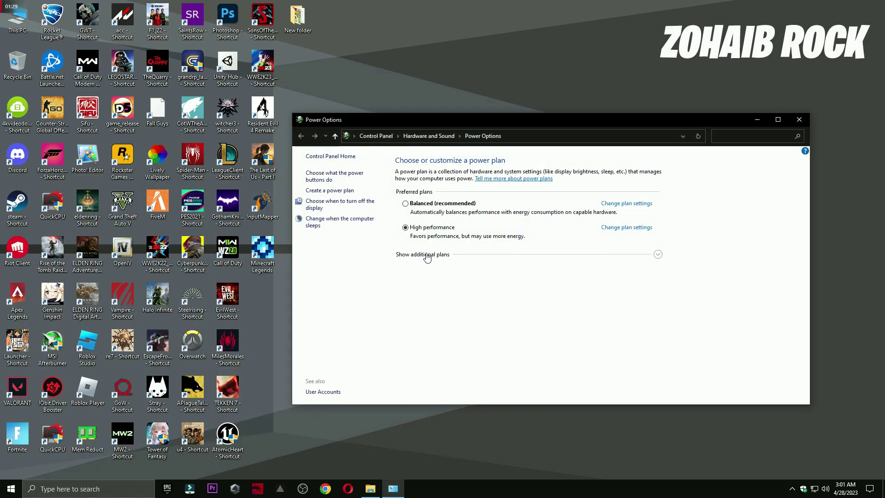
pyautogui.click(657, 254)
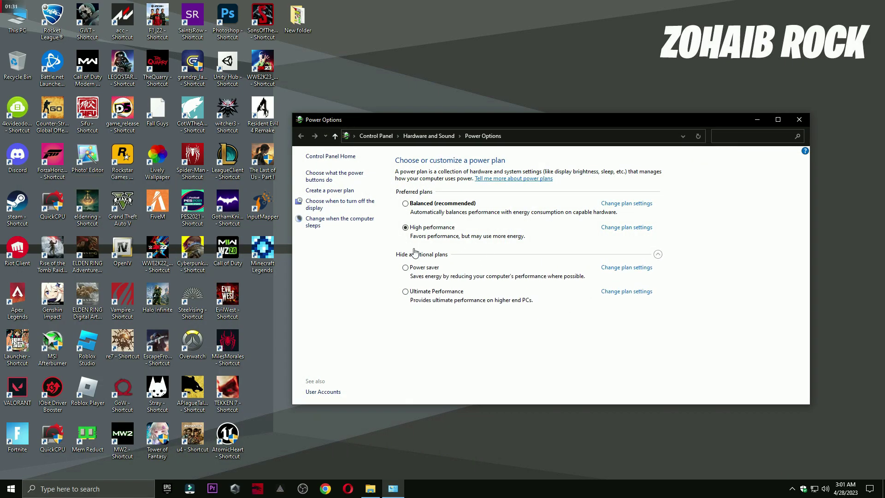
pyautogui.click(658, 255)
pyautogui.click(799, 120)
# Run the Delete Prefetch Files, Delete Temporary Files and Delete Windows Update Cache scripts from the pack's 3 Cleanup folder.
pyautogui.click(370, 489)
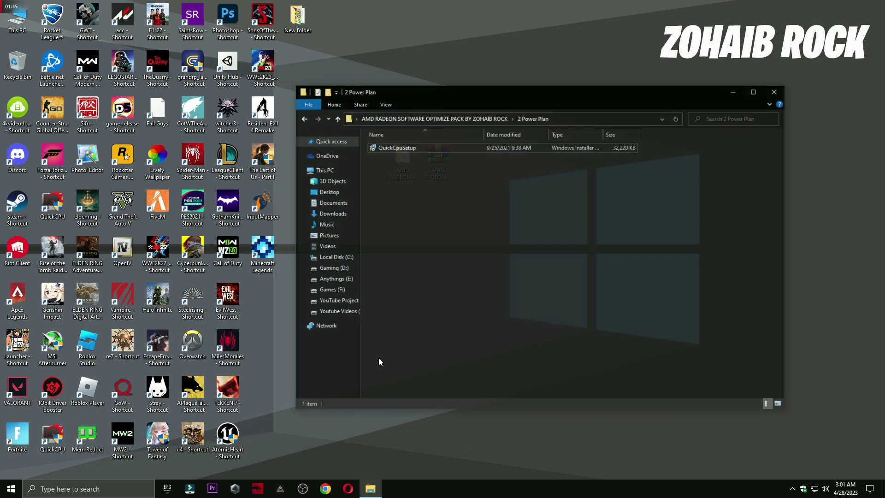
pyautogui.click(303, 109)
pyautogui.doubleClick(385, 159)
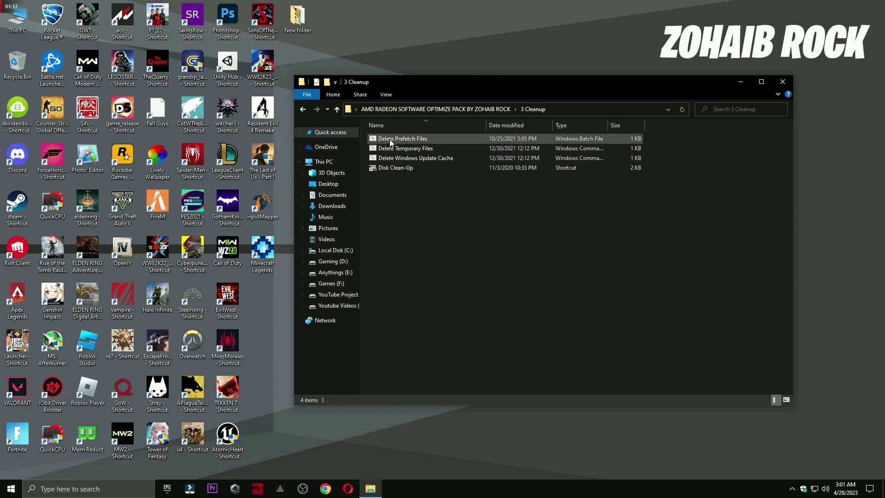
pyautogui.doubleClick(394, 139)
pyautogui.doubleClick(401, 148)
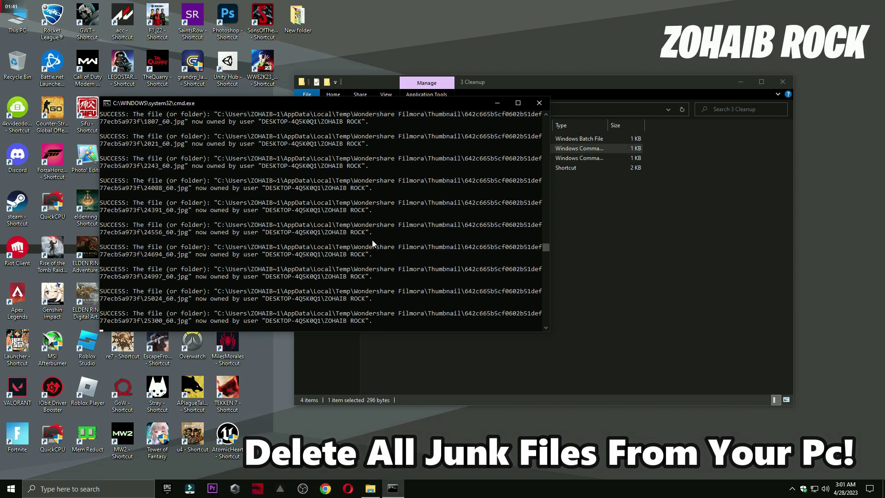
pyautogui.press('Return')
pyautogui.doubleClick(403, 157)
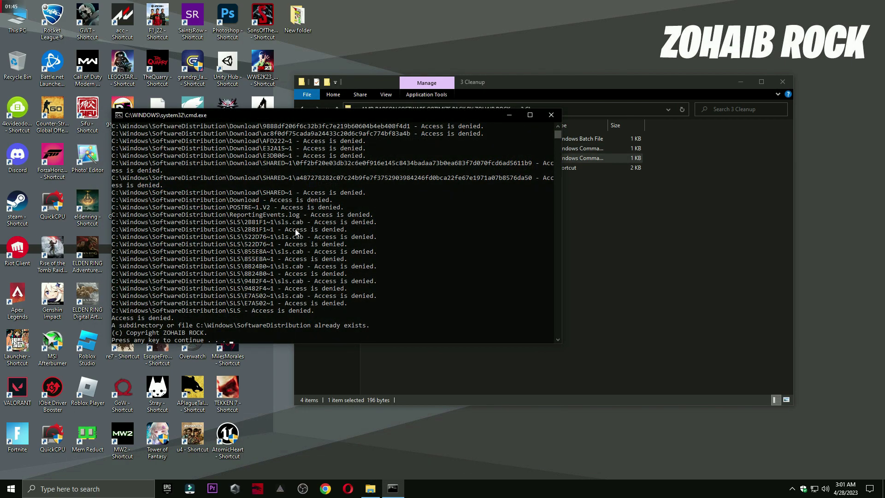
pyautogui.press('Return')
# Run Disk Clean-Up on drive C: and permanently delete all categories, including DirectX Shader Cache, Delivery Optimization Files, Recycle Bin and Temporary files.
pyautogui.doubleClick(389, 167)
pyautogui.click(740, 81)
pyautogui.press('Return')
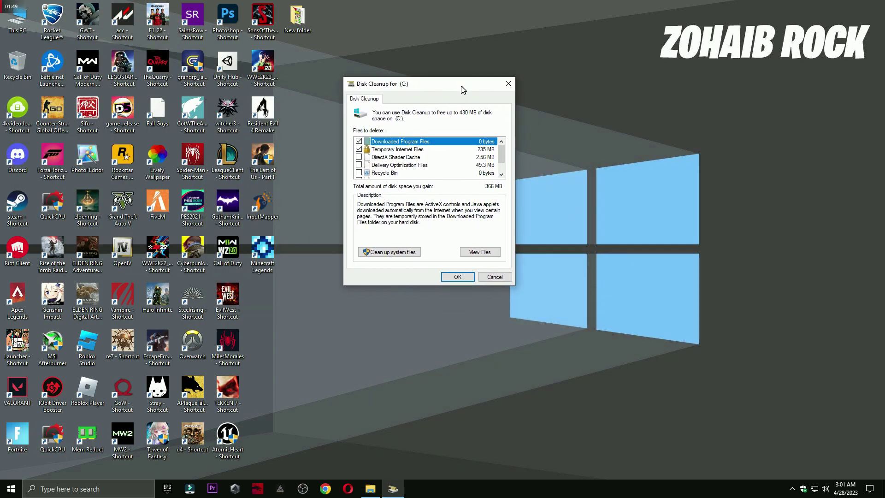
pyautogui.click(359, 157)
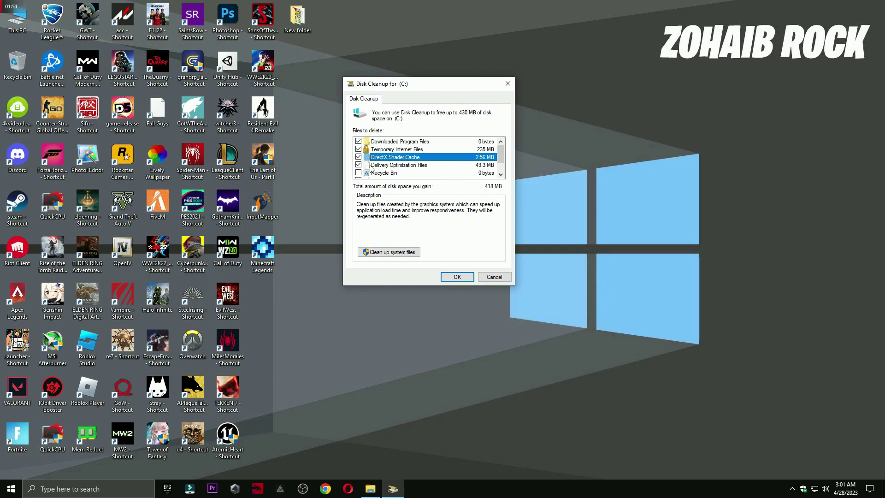
pyautogui.click(358, 172)
pyautogui.scroll(-1, 358, 170)
pyautogui.click(468, 278)
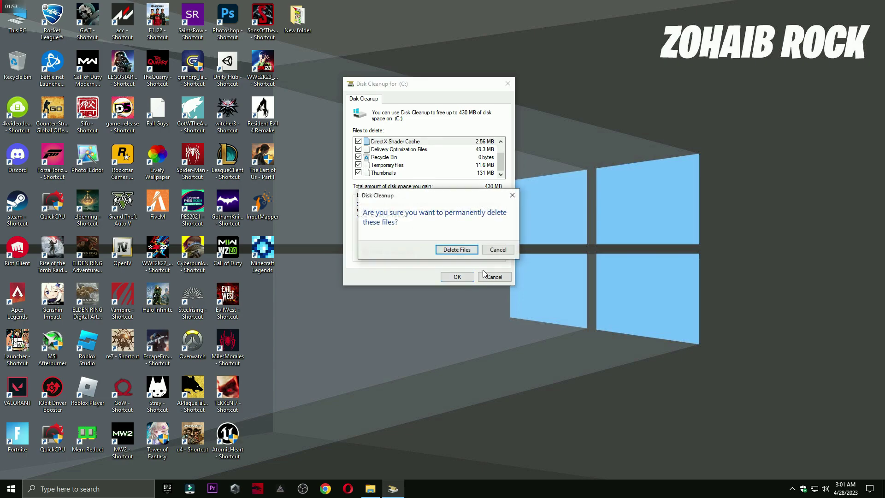
pyautogui.click(454, 250)
pyautogui.moveTo(451, 213); pyautogui.dragTo(445, 142)
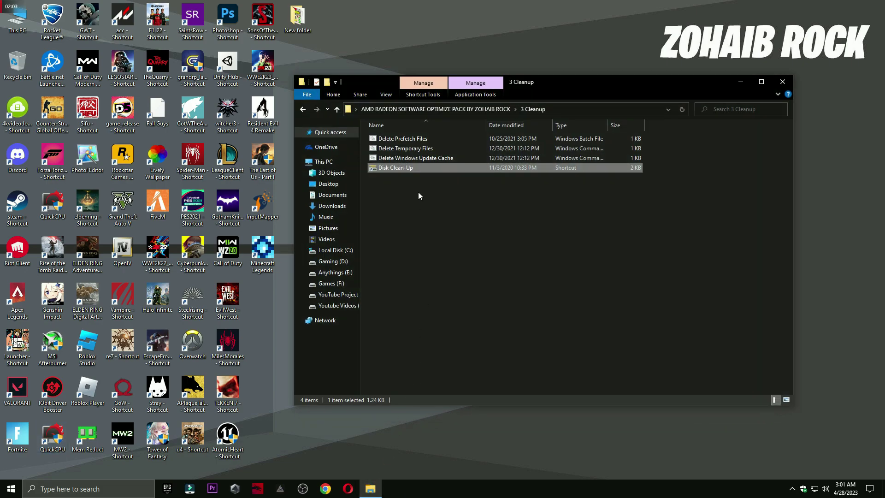
# View the three AMD settings pictures in the pack's 4 AMD GPU Settings FOR GAMING folder.
pyautogui.click(303, 109)
pyautogui.click(405, 168)
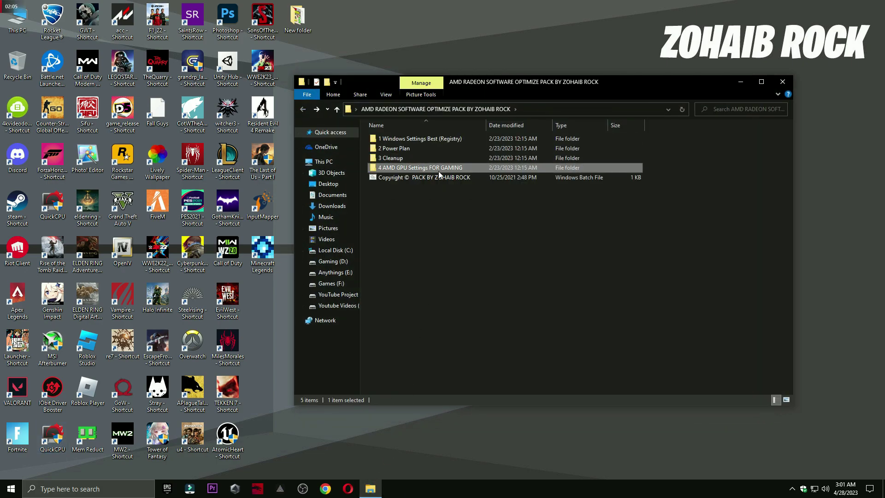
pyautogui.doubleClick(416, 170)
pyautogui.doubleClick(391, 170)
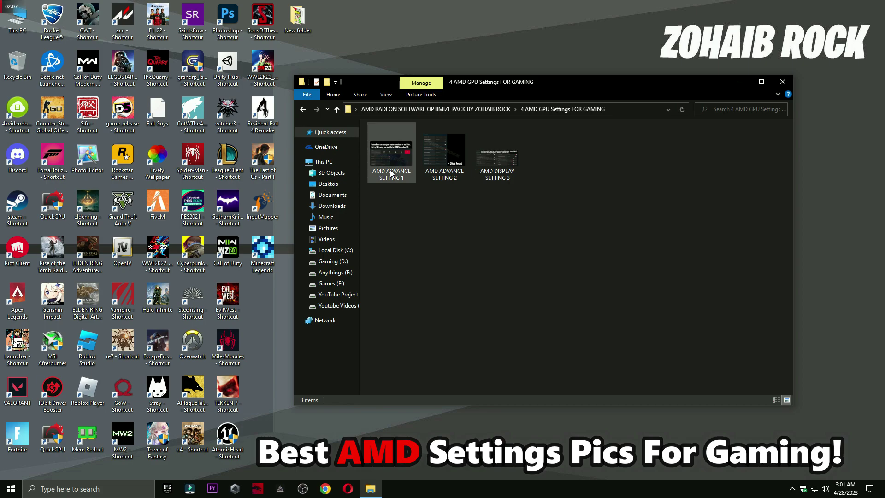
pyautogui.press('Right')
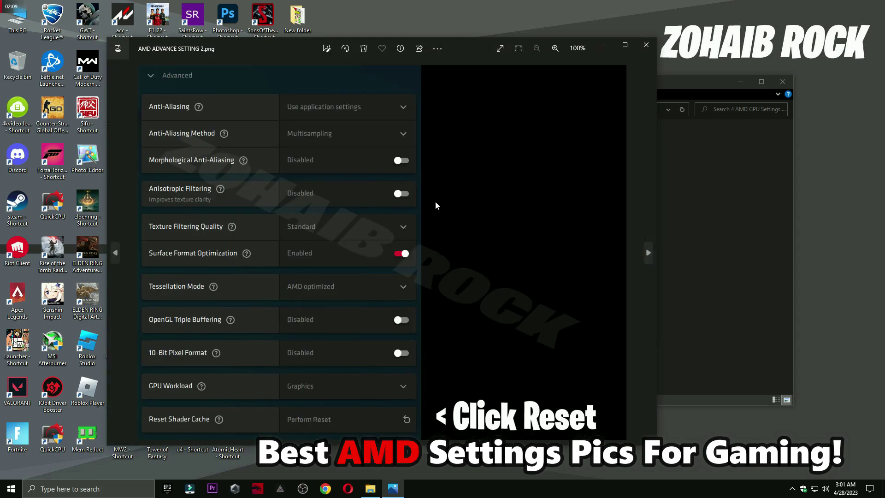
pyautogui.press('Right')
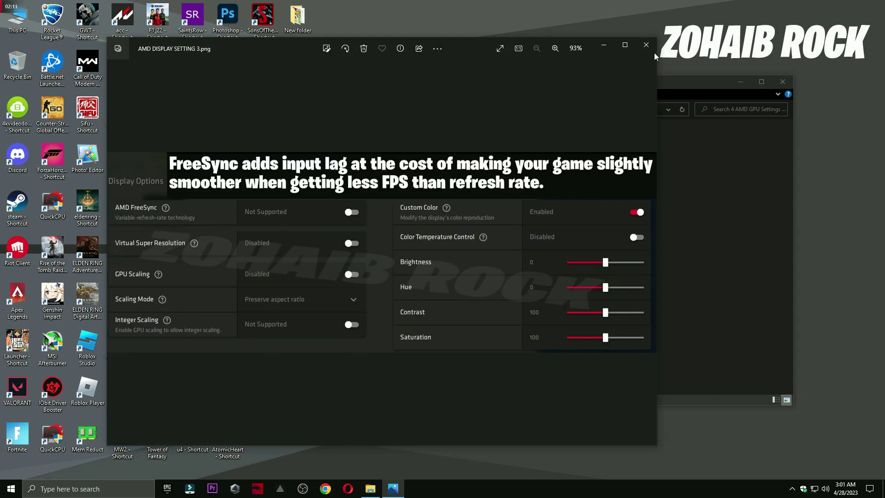
pyautogui.press('Escape')
pyautogui.click(782, 81)
# Open the global graphics settings in AMD Software: Adrenalin Edition.
pyautogui.rightClick(490, 192)
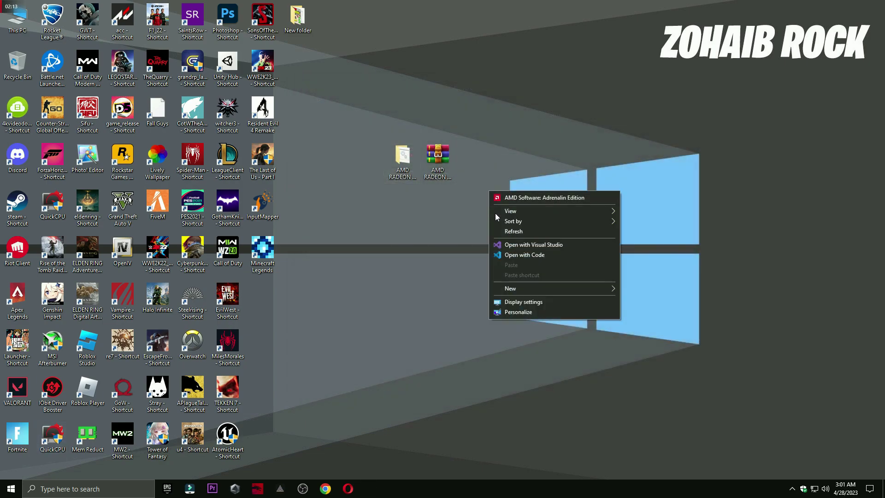
pyautogui.click(509, 198)
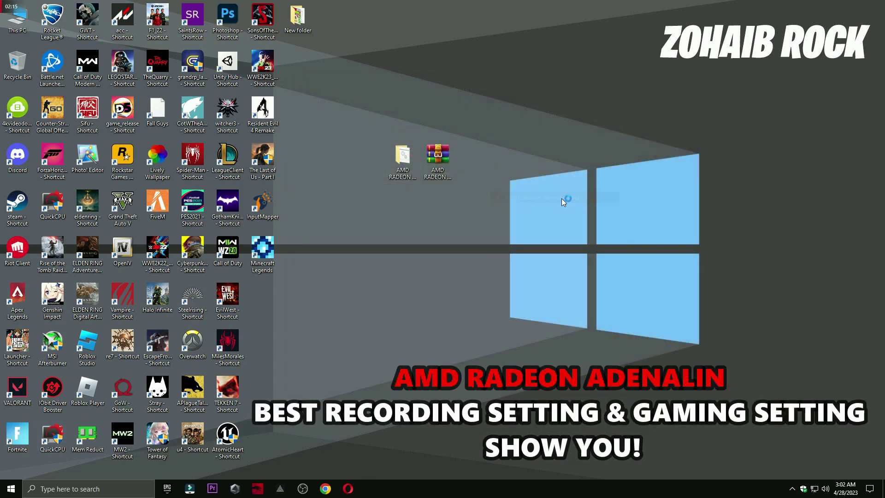
pyautogui.click(249, 70)
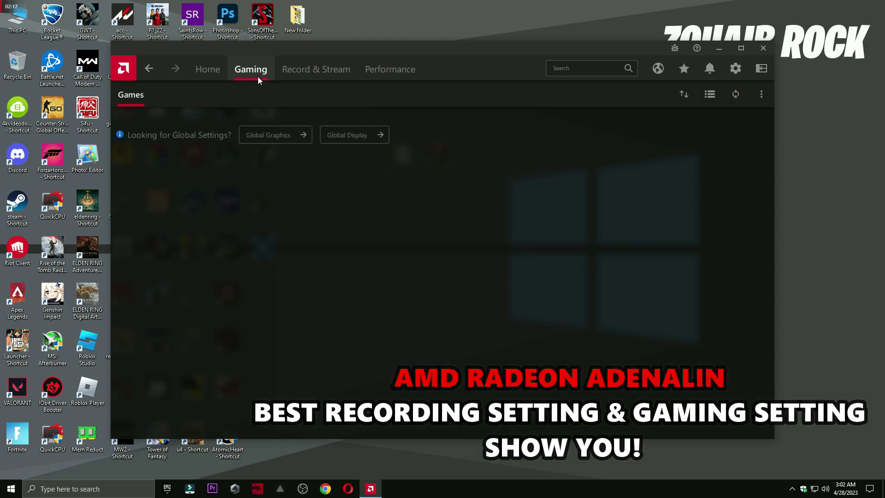
pyautogui.click(273, 136)
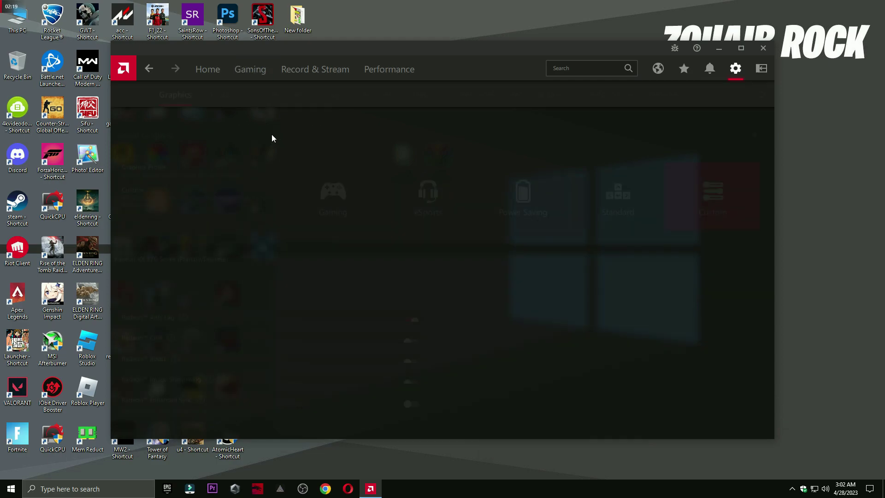
# Set Wait for Vertical Refresh to "Off, unless application specifies" and expand the advanced graphics options.
pyautogui.scroll(-1, 205, 267)
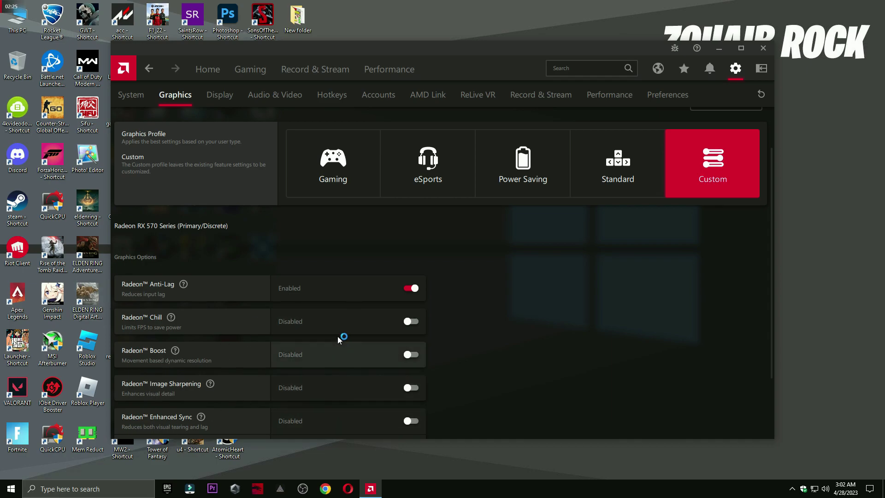
pyautogui.scroll(-3, 339, 346)
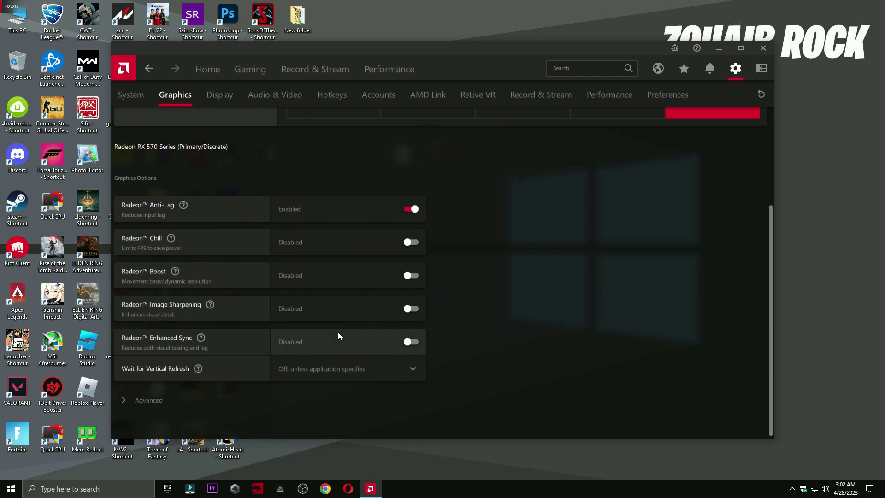
pyautogui.click(311, 369)
pyautogui.click(343, 390)
pyautogui.click(276, 394)
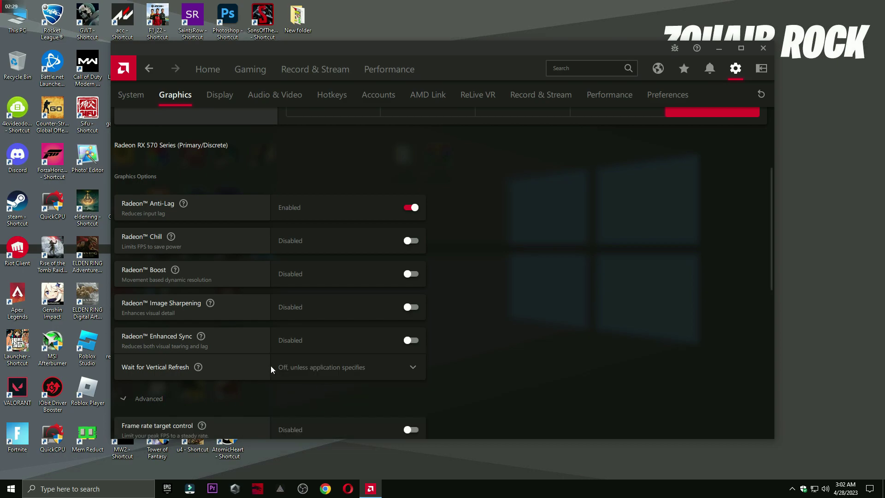
# Set Texture Filtering Quality to Performance in the advanced graphics options and check the remaining ones.
pyautogui.scroll(-8, 315, 341)
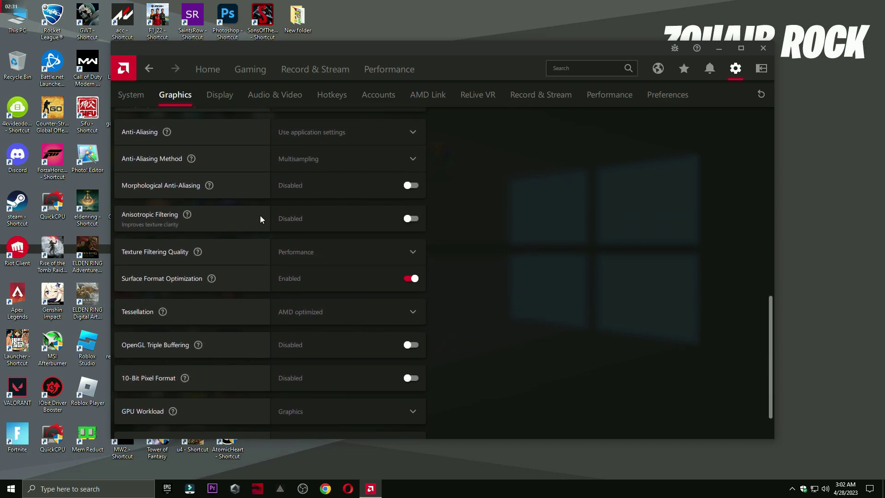
pyautogui.scroll(1, 260, 215)
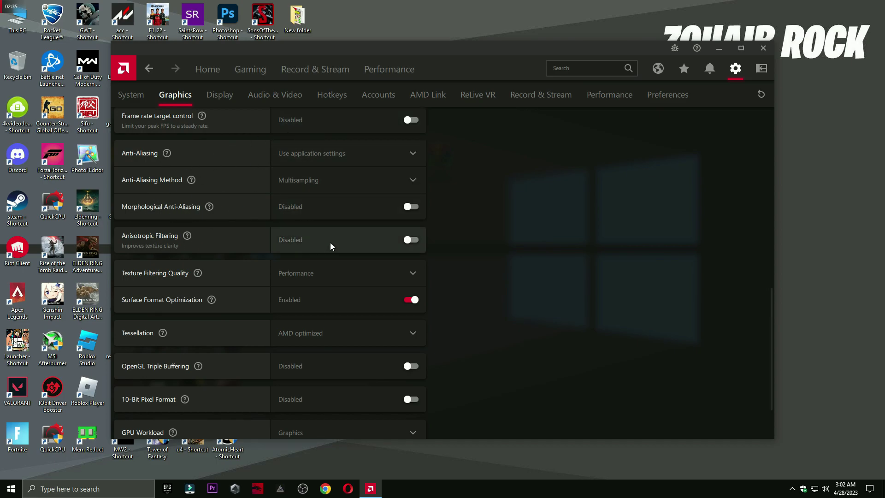
pyautogui.click(308, 276)
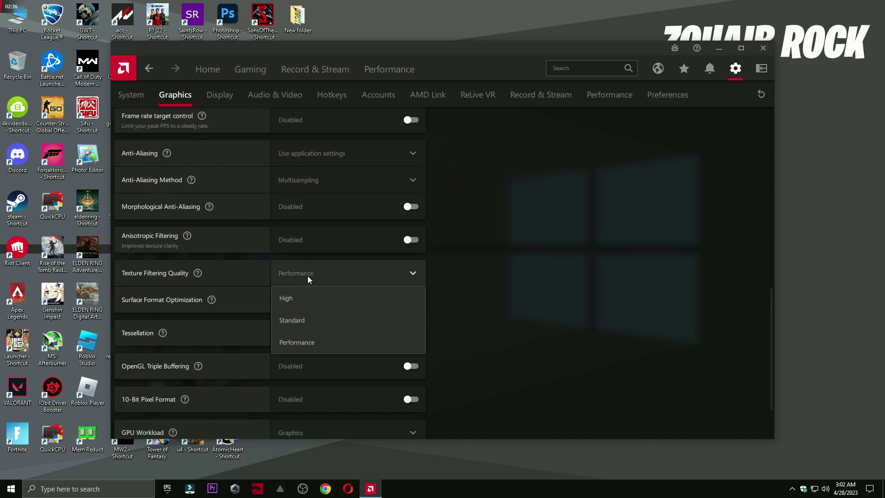
pyautogui.click(303, 341)
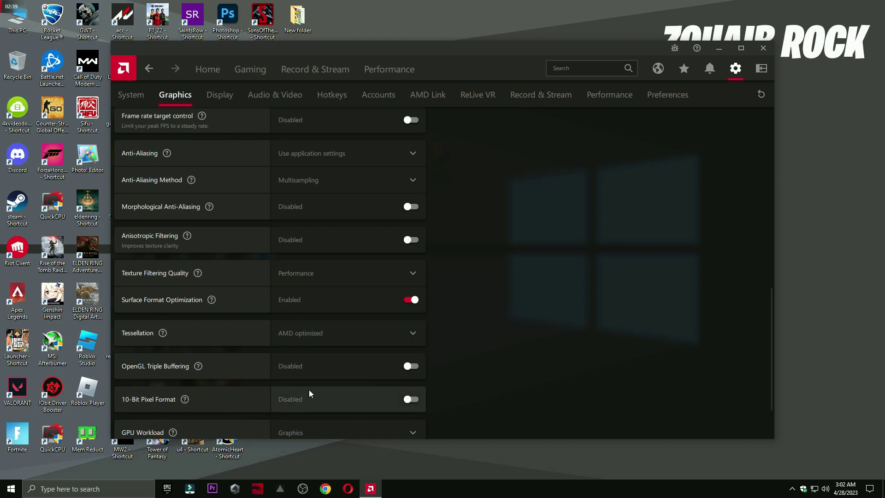
pyautogui.scroll(-2, 308, 390)
# Review the Display, Audio & Video, Hotkeys, Accounts, AMD Link and ReLive VR settings pages.
pyautogui.click(223, 99)
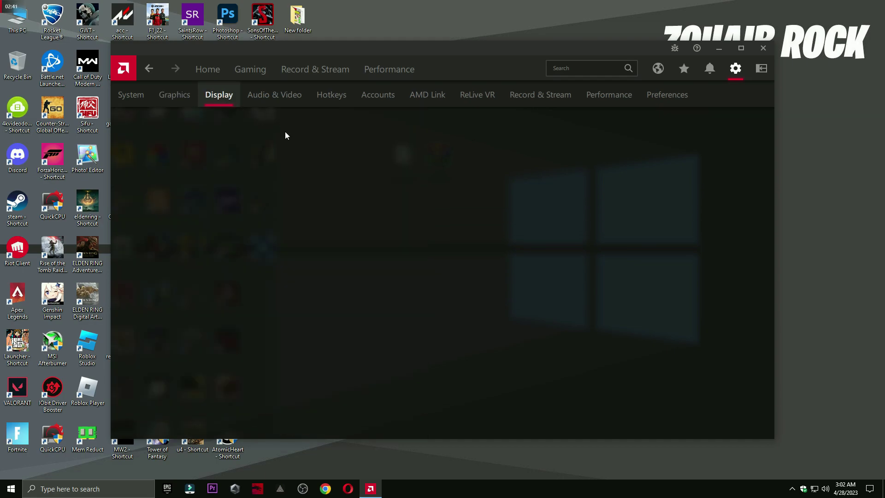
pyautogui.scroll(-1, 353, 396)
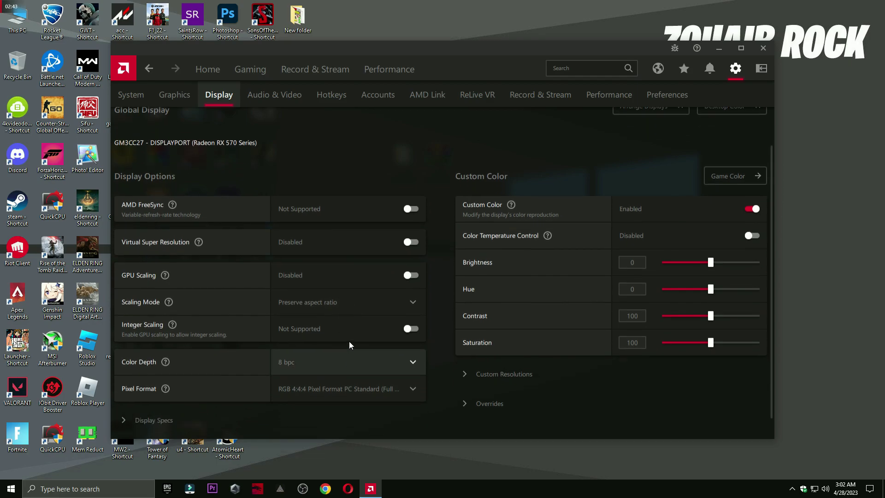
pyautogui.scroll(1, 325, 320)
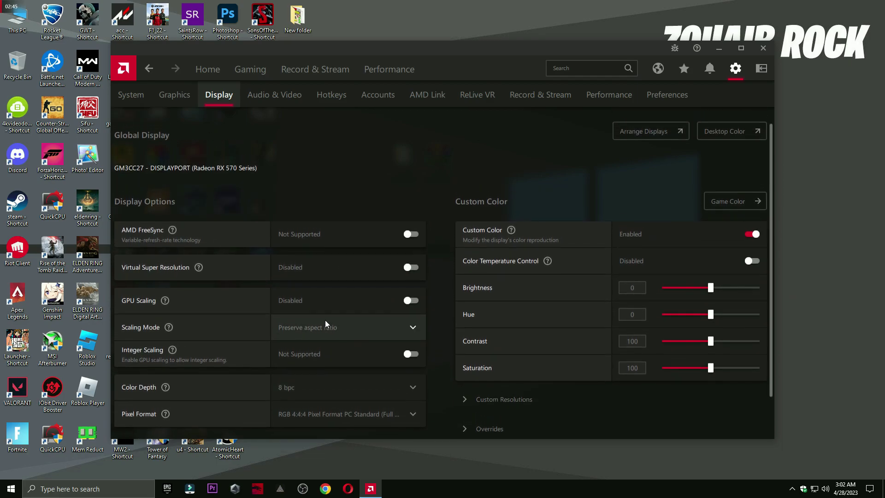
pyautogui.click(283, 104)
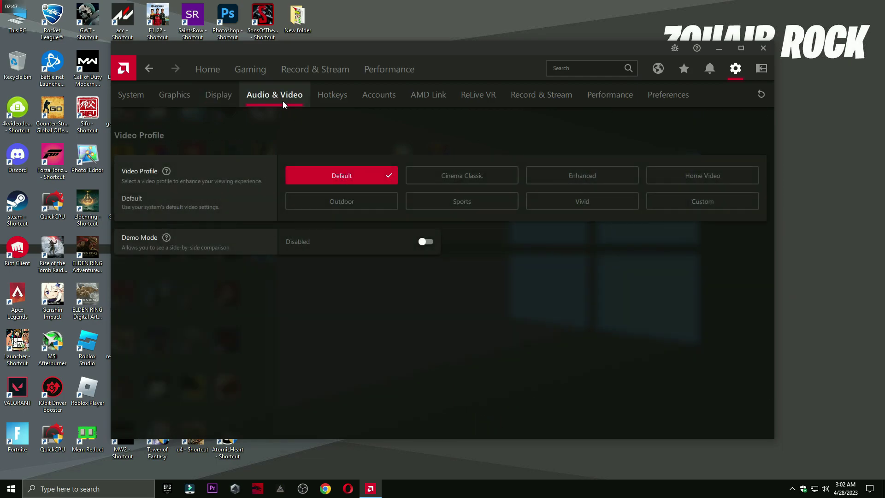
pyautogui.click(332, 94)
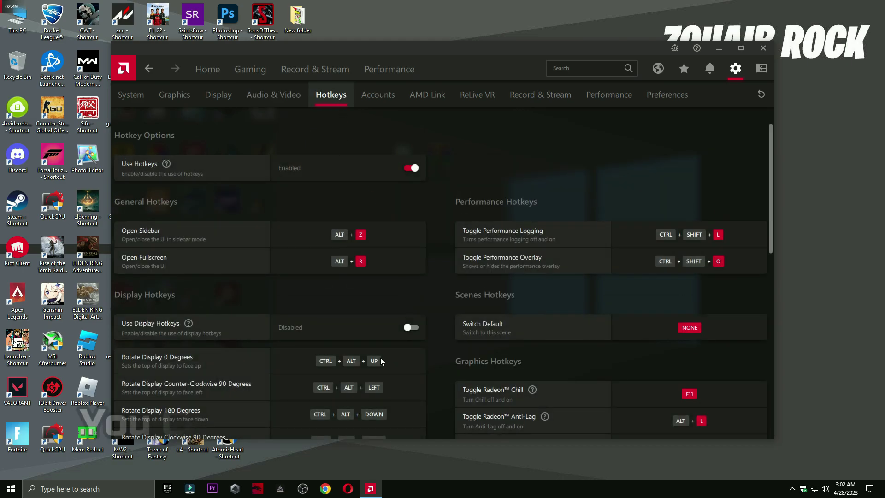
pyautogui.scroll(-10, 245, 255)
pyautogui.scroll(-3, 305, 300)
pyautogui.scroll(10, 303, 309)
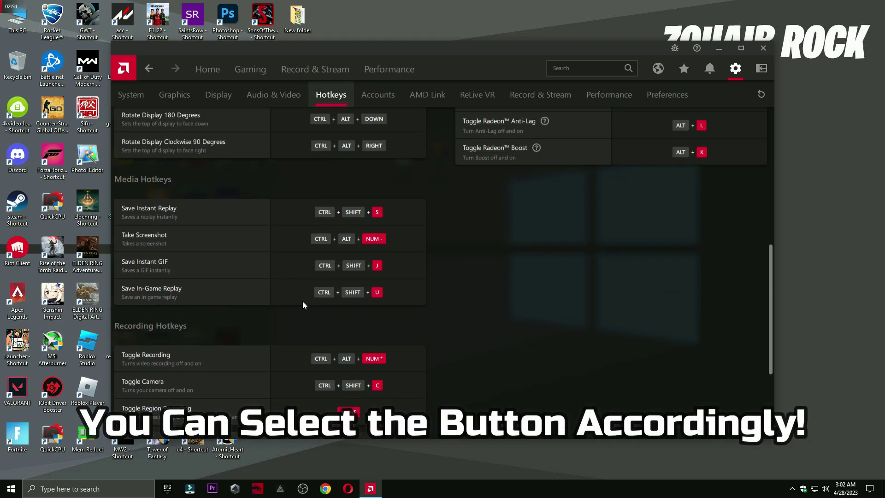
pyautogui.click(382, 99)
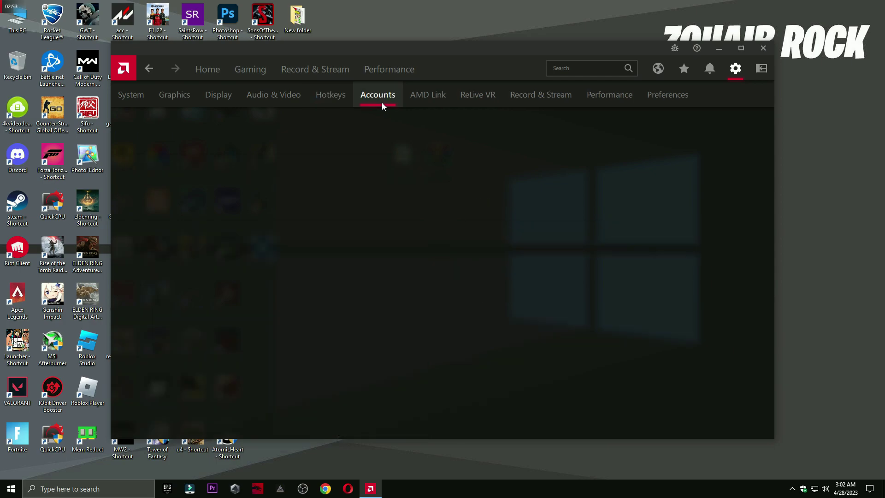
pyautogui.click(426, 94)
pyautogui.click(492, 95)
# Turn Show Indicator off and back on in the Record & Stream settings.
pyautogui.click(556, 97)
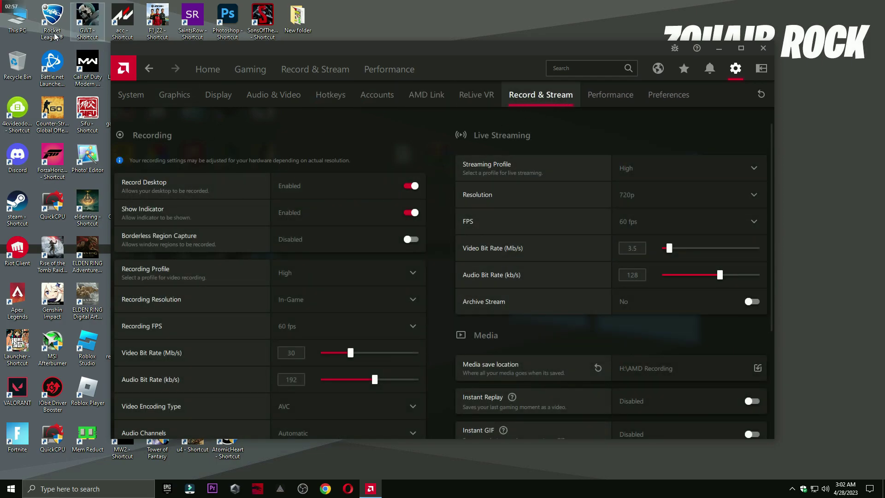
pyautogui.click(408, 214)
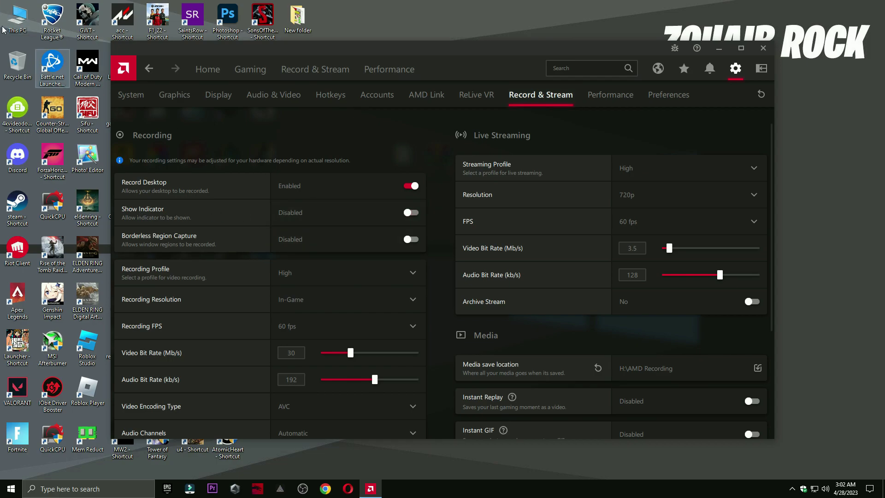
pyautogui.click(409, 213)
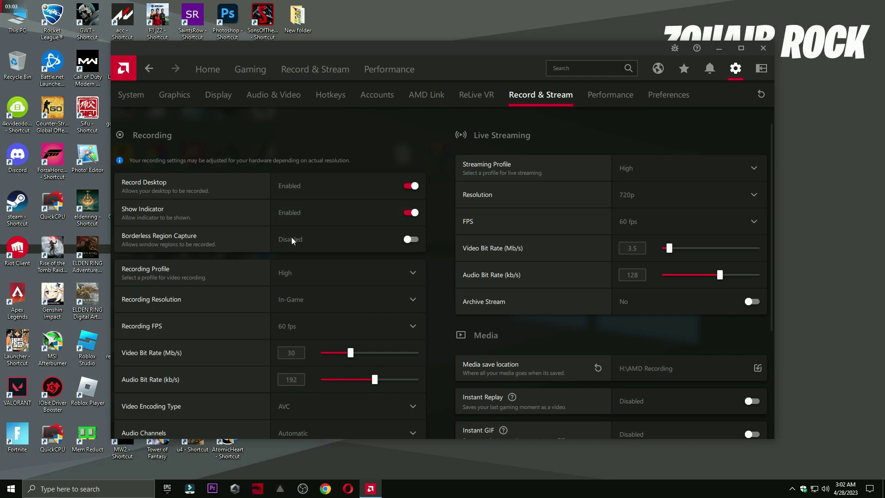
# Select the High recording profile in the Record & Stream settings and check the recording resolution and microphone options.
pyautogui.scroll(-1, 304, 364)
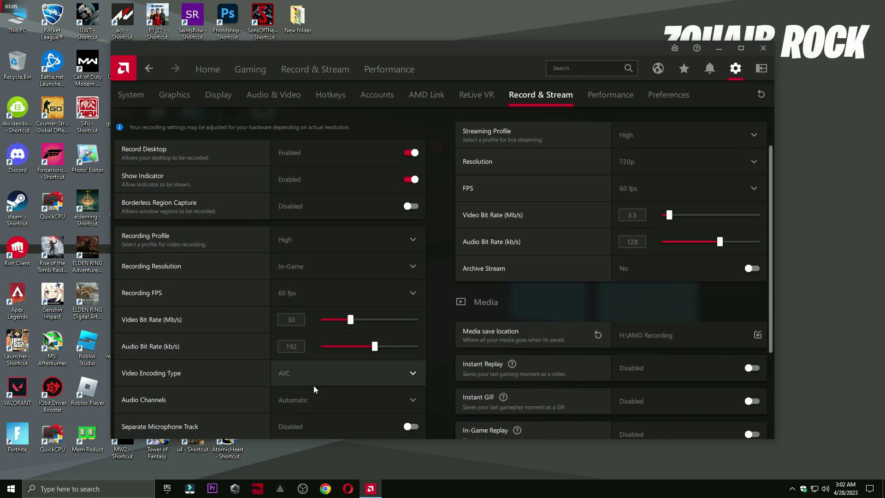
pyautogui.click(289, 240)
pyautogui.click(298, 312)
pyautogui.click(303, 267)
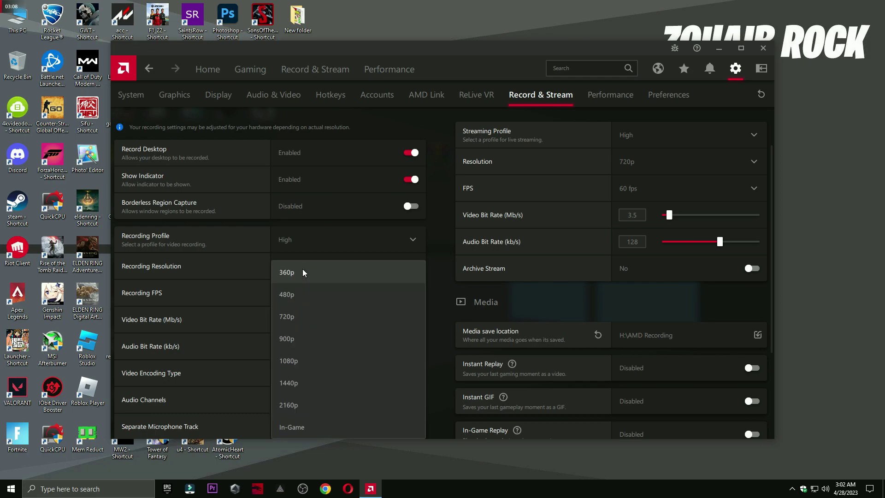
pyautogui.click(251, 273)
pyautogui.scroll(-4, 314, 332)
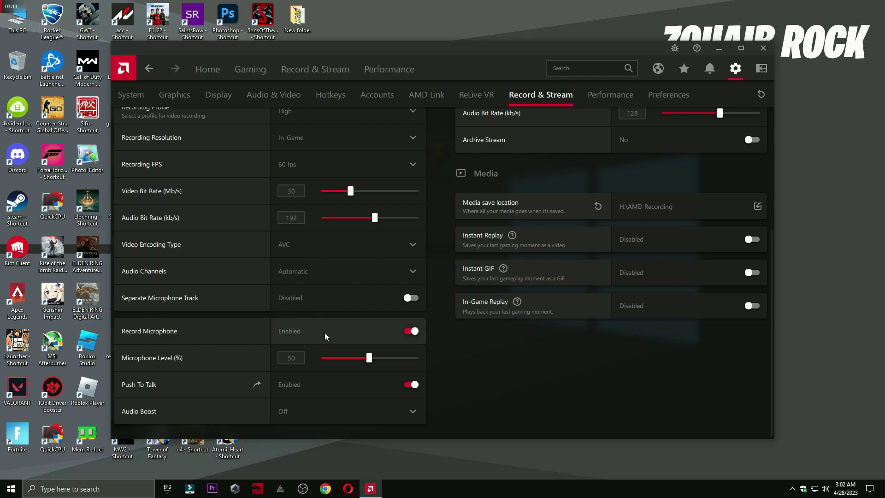
pyautogui.click(383, 332)
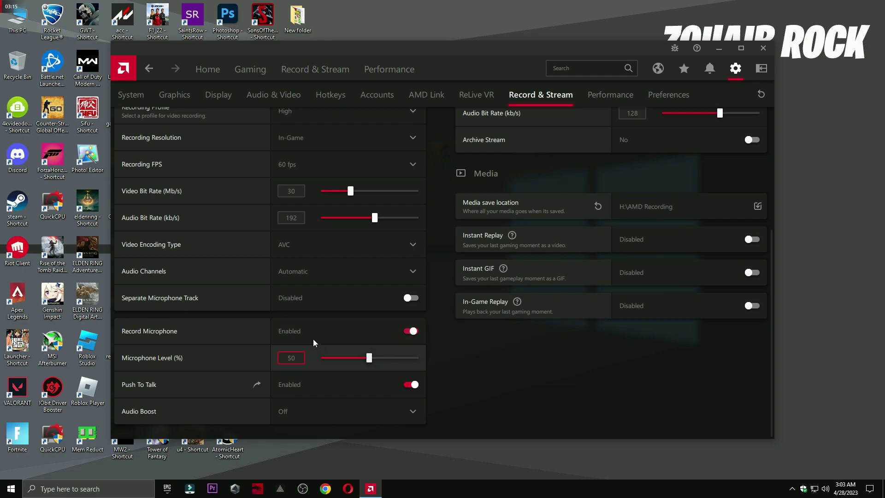
pyautogui.scroll(4, 458, 381)
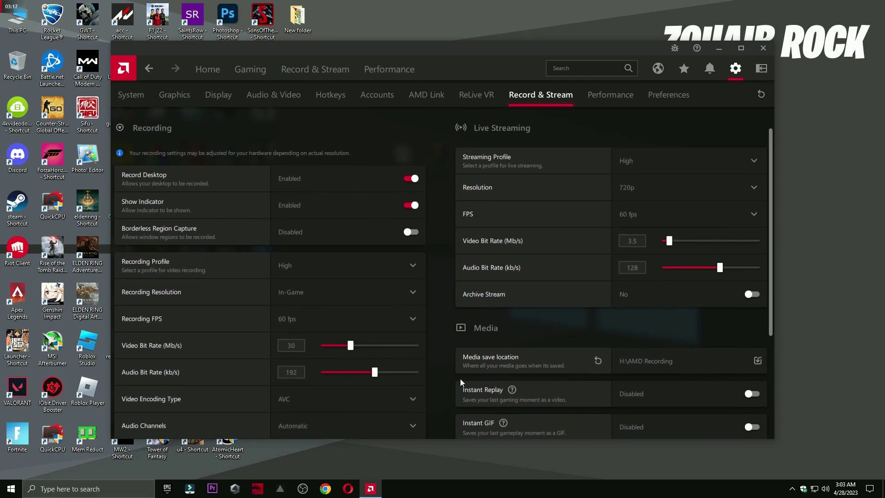
# Select the High streaming profile under Live Streaming and check the available streaming resolutions.
pyautogui.click(638, 171)
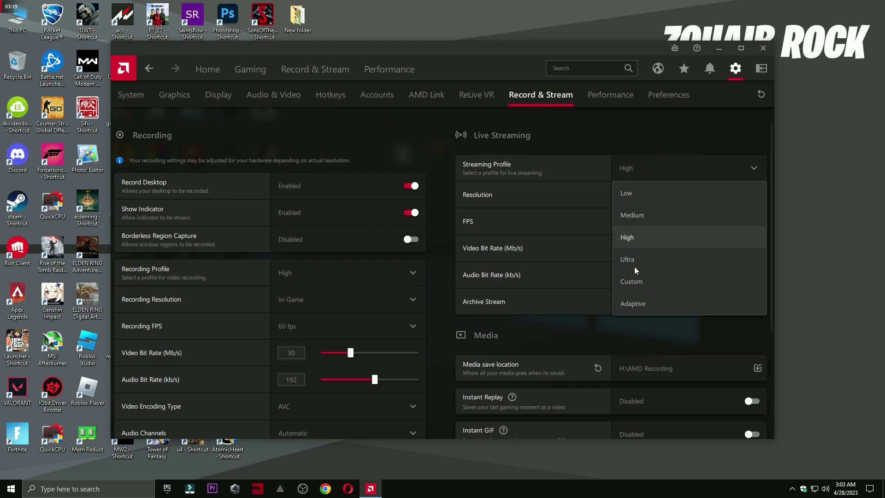
pyautogui.click(625, 234)
pyautogui.click(618, 197)
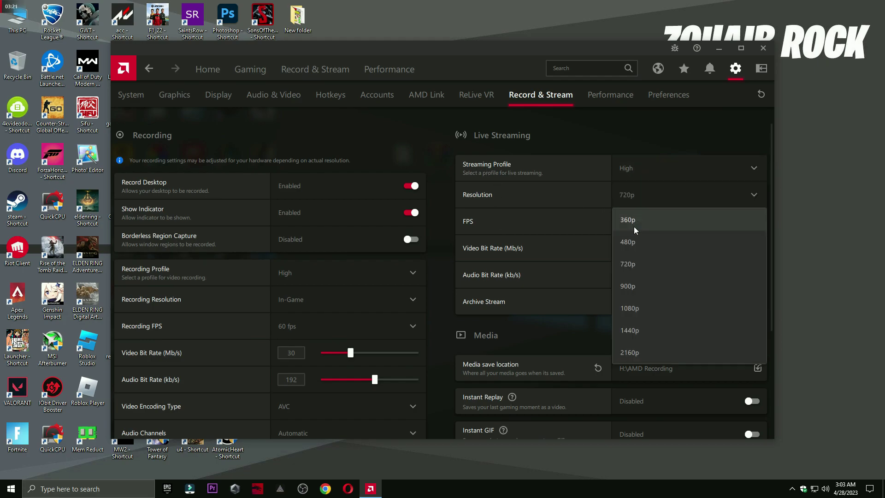
pyautogui.click(626, 200)
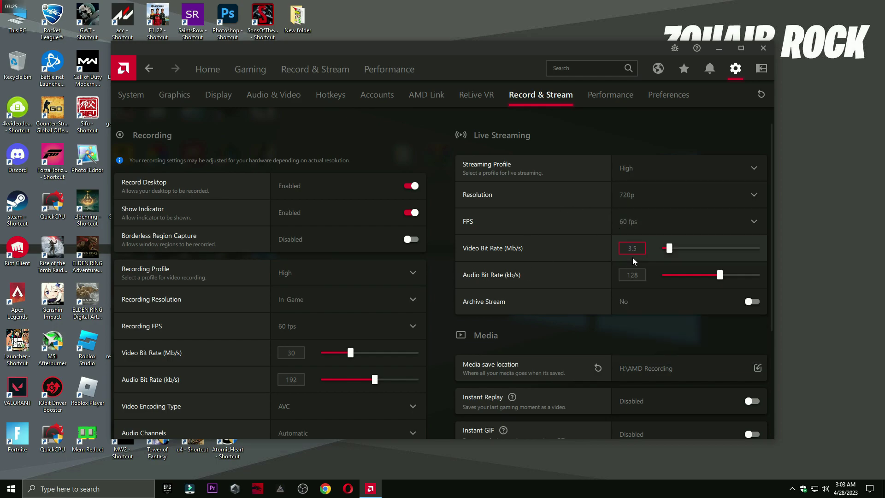
# Choose the AMD Recording folder on drive H: as the media save location.
pyautogui.scroll(-3, 602, 314)
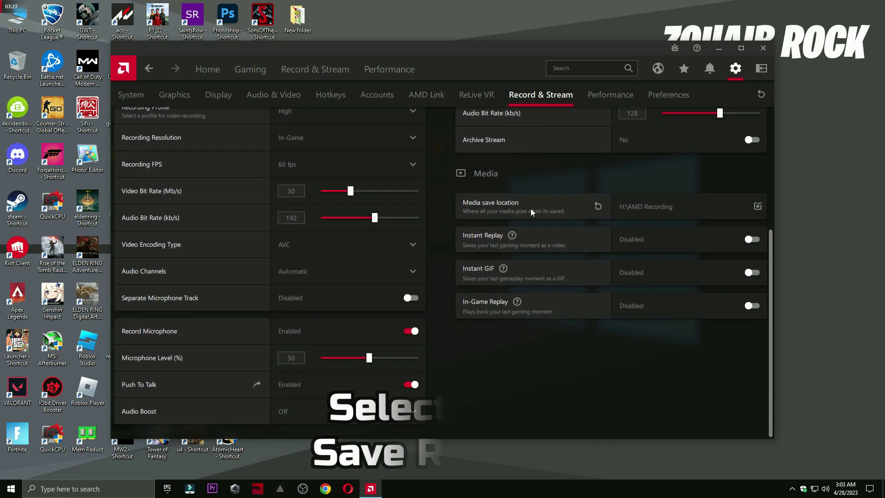
pyautogui.click(649, 211)
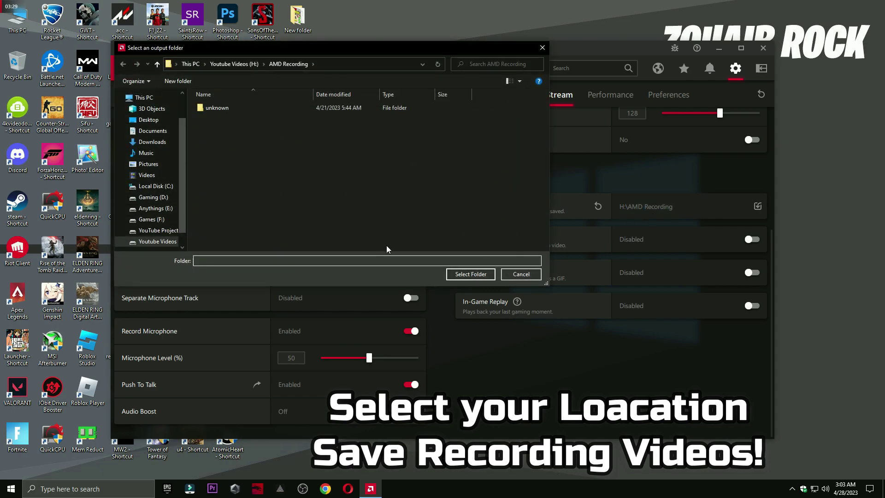
pyautogui.click(479, 274)
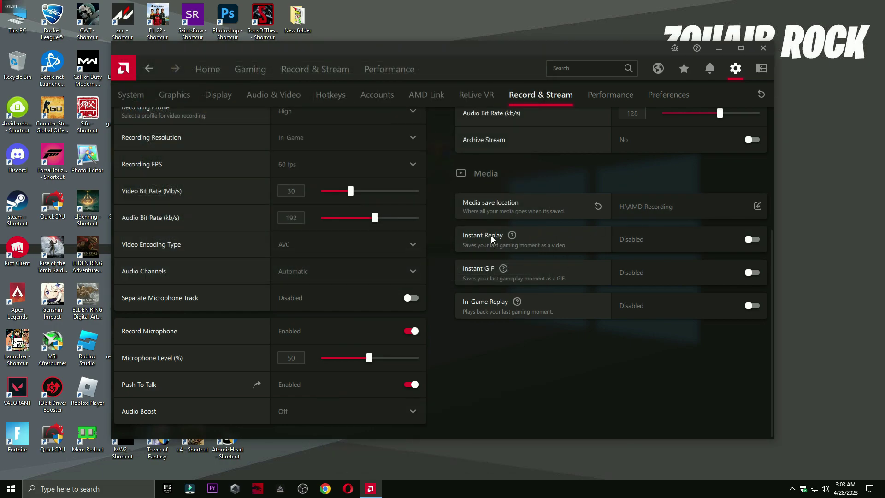
# Turn Instant Replay on and back off in the media settings.
pyautogui.click(751, 239)
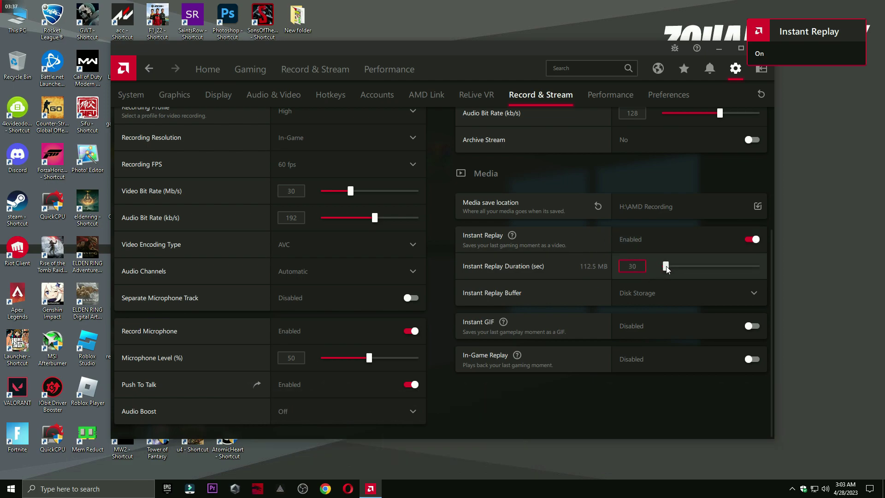
pyautogui.click(723, 239)
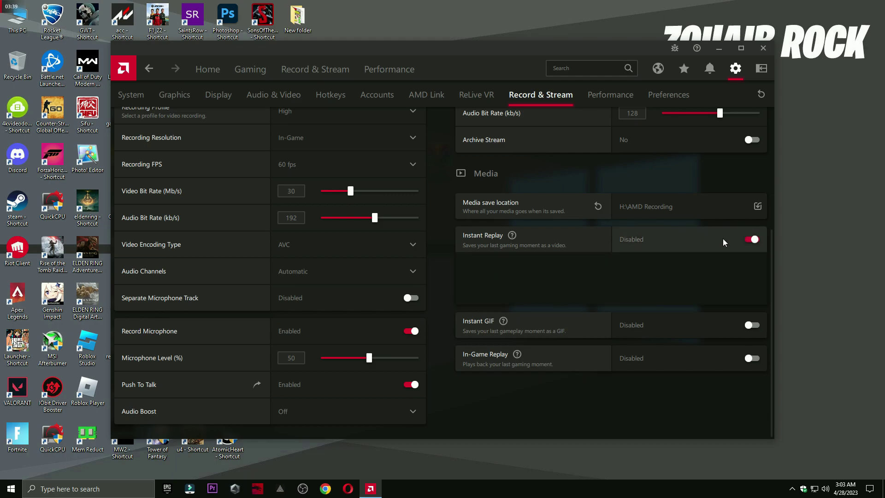
# Turn Show Metrics Overlay on and back off in the Performance settings page.
pyautogui.click(596, 98)
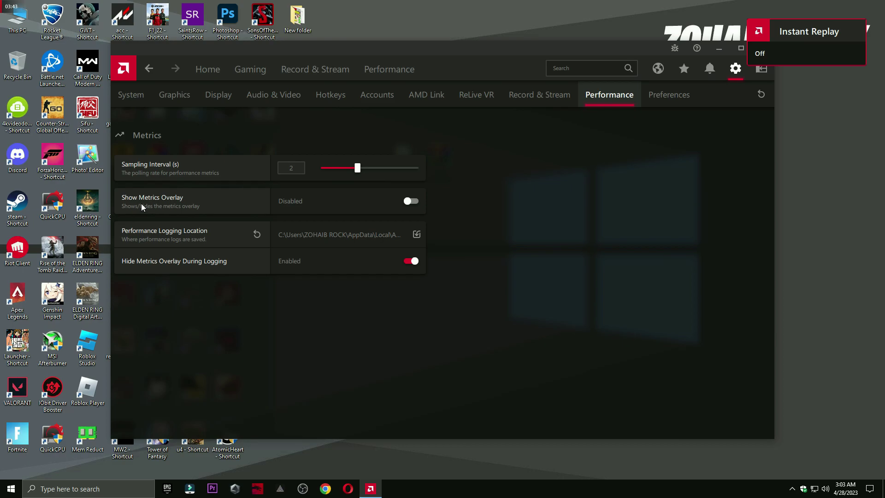
pyautogui.click(354, 200)
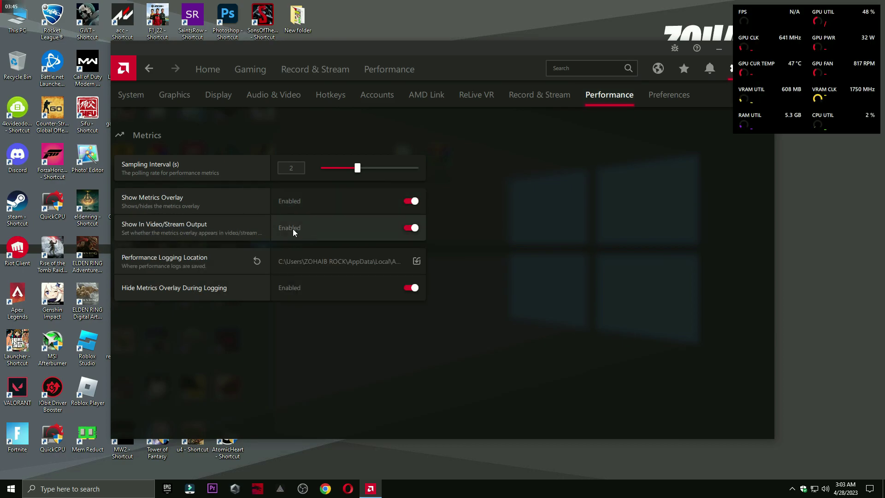
pyautogui.click(397, 204)
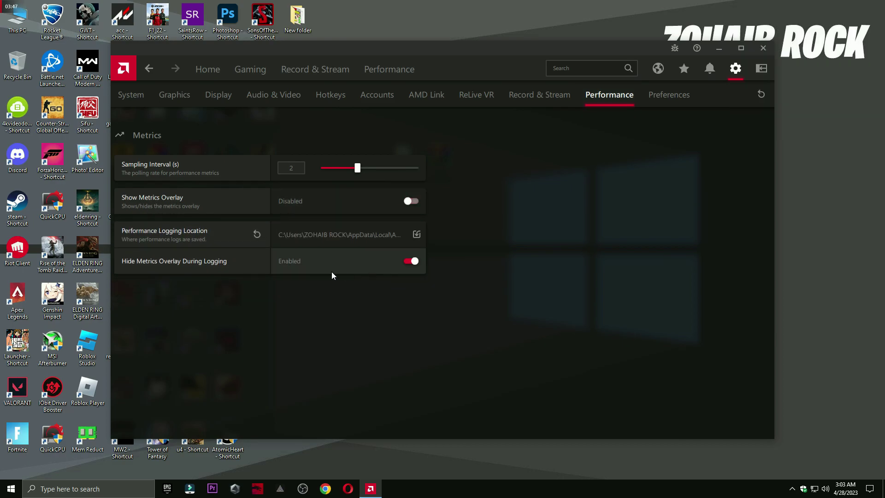
# Review the VR Streaming and General options on the Preferences settings page.
pyautogui.click(657, 98)
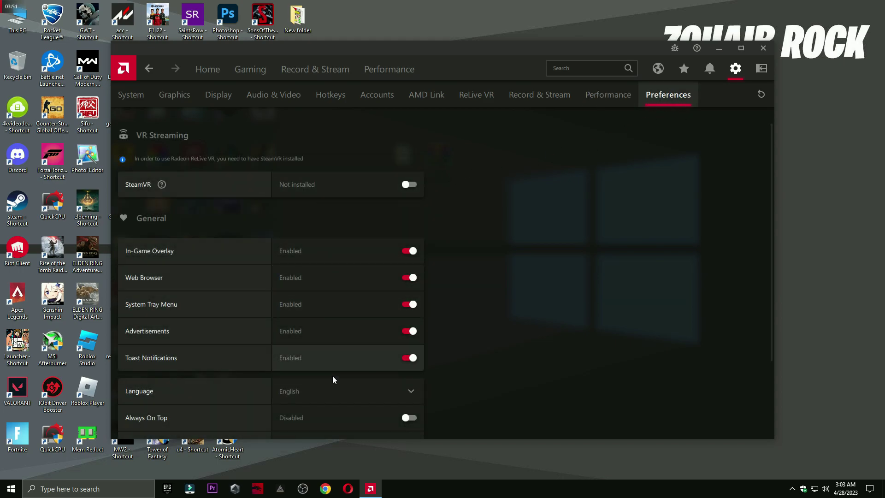
pyautogui.scroll(-3, 330, 367)
pyautogui.scroll(3, 355, 320)
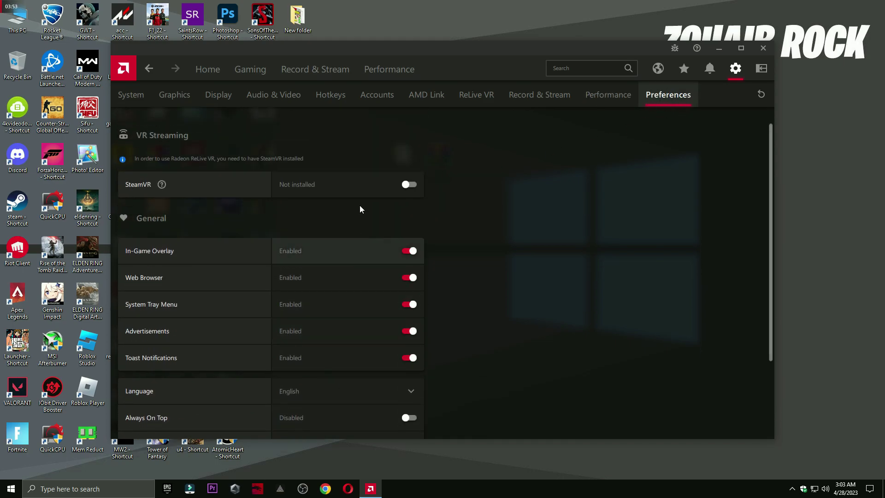
# Enable Show Metrics Overlay in the overlay options of the main Performance metrics view.
pyautogui.click(383, 72)
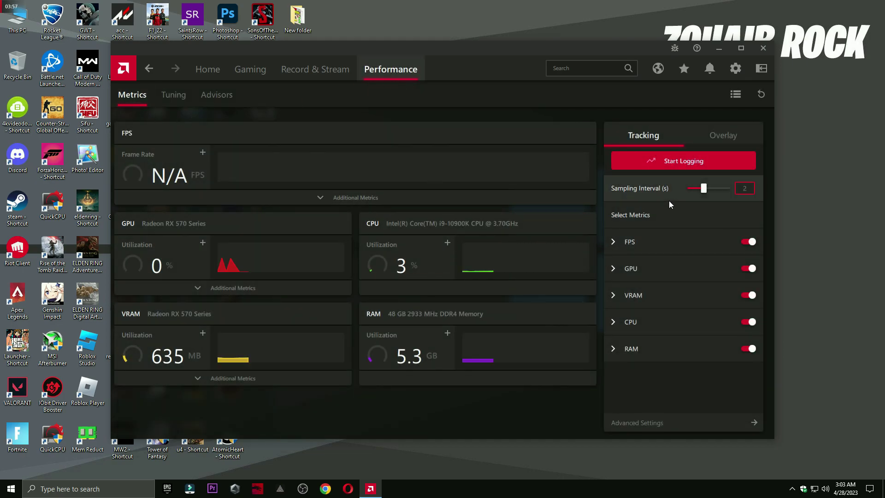
pyautogui.click(723, 136)
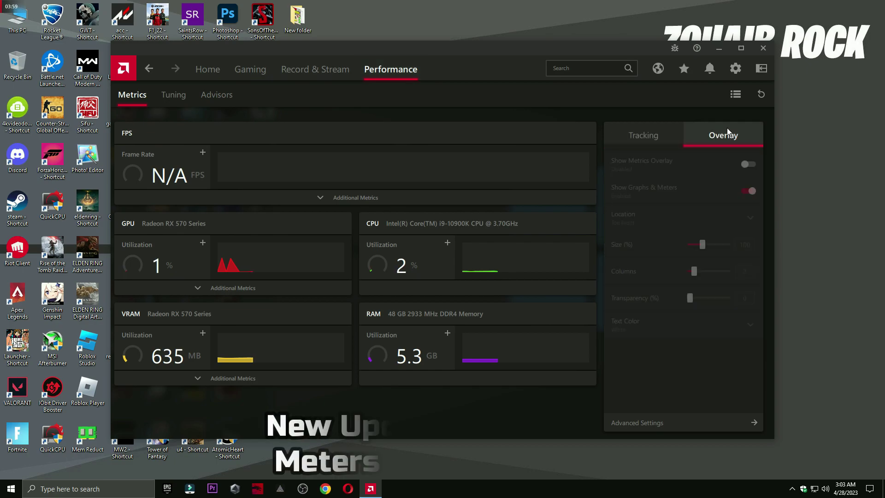
pyautogui.click(709, 172)
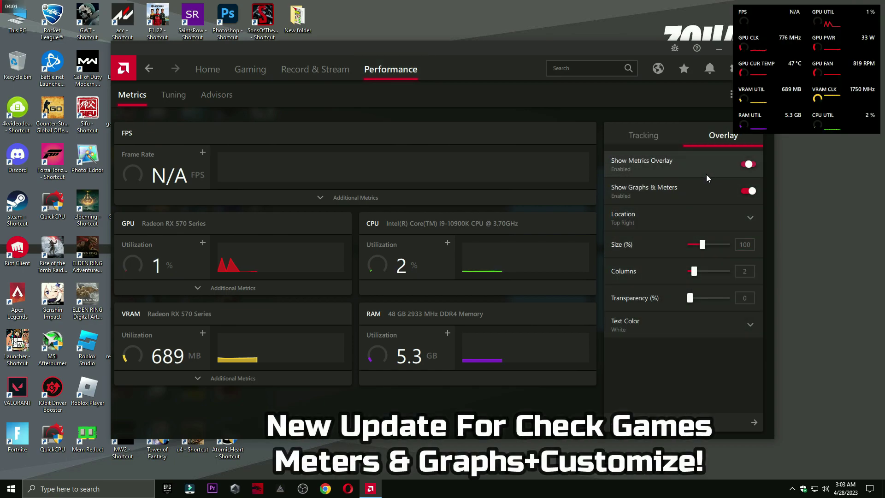
# Try three columns and 22% transparency for the metrics overlay, restoring it to two columns and 0% transparency.
pyautogui.moveTo(710, 248); pyautogui.dragTo(714, 249)
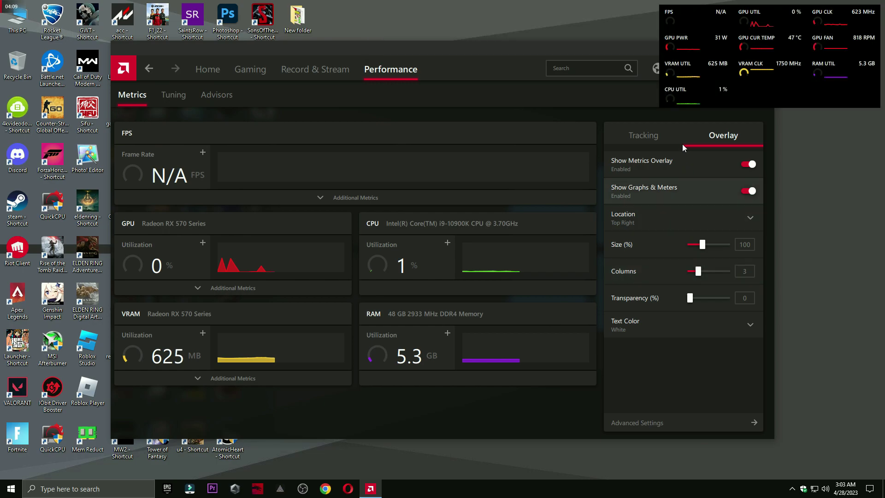
pyautogui.click(694, 274)
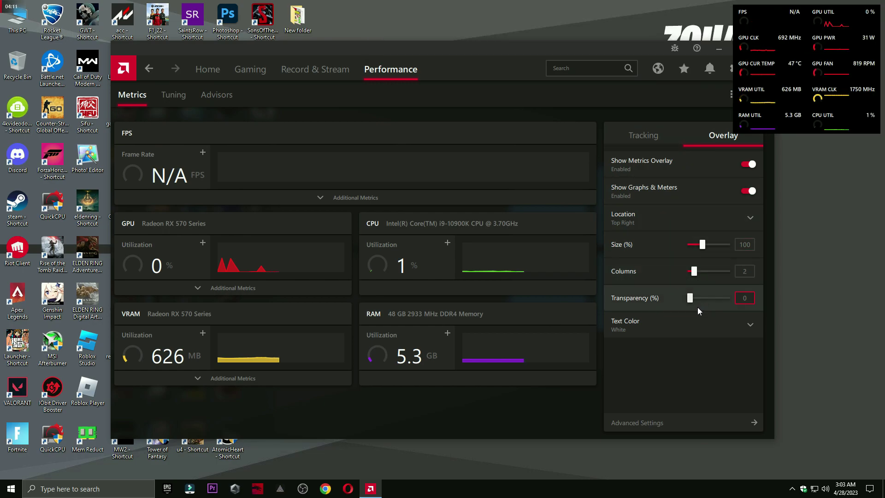
pyautogui.moveTo(712, 297); pyautogui.dragTo(644, 298)
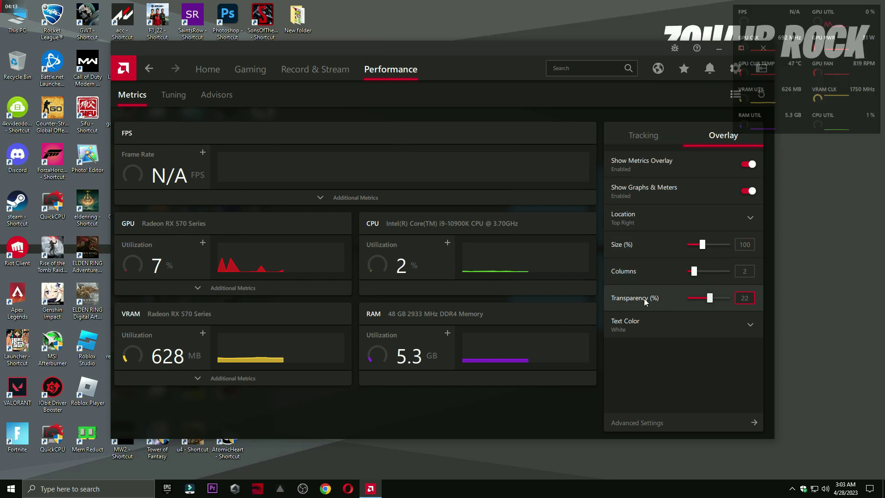
# Try green as the overlay text color, set it back to white, and turn off Show Metrics Overlay.
pyautogui.click(678, 325)
pyautogui.click(696, 321)
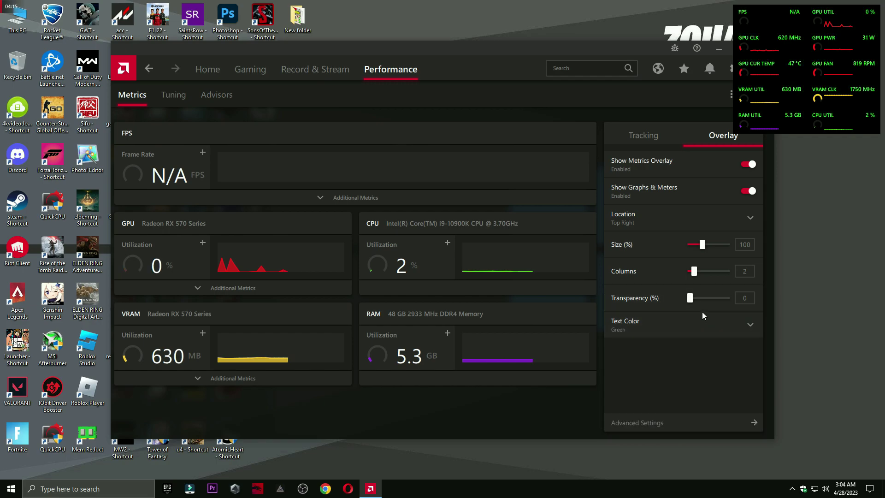
pyautogui.click(702, 313)
pyautogui.click(651, 344)
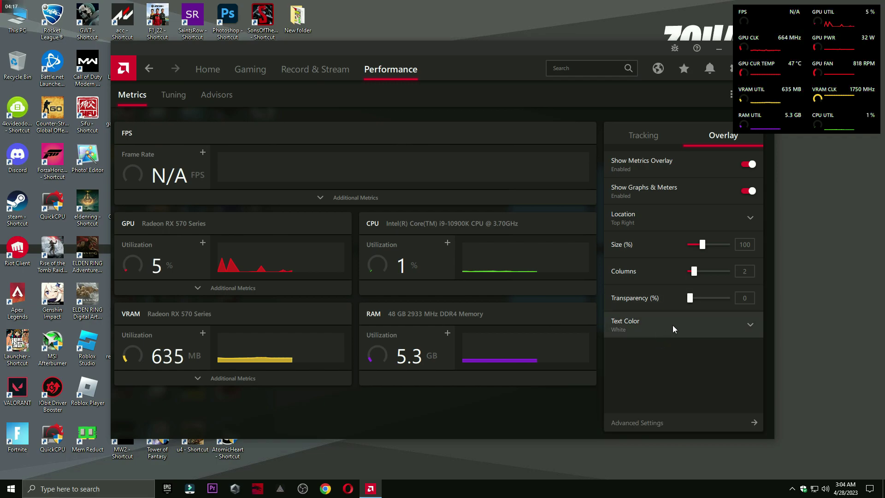
pyautogui.click(725, 160)
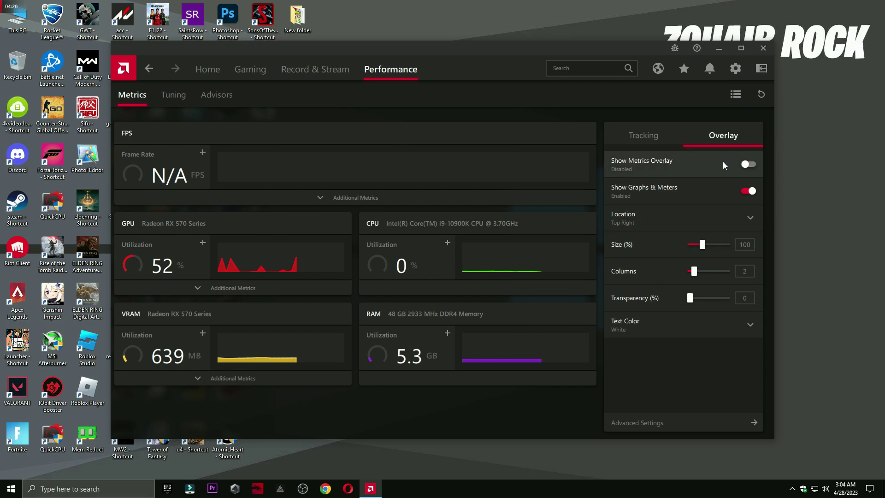
# Review the Performance Tuning and Advisors pages, the recording controls, and the account choices for live streaming.
pyautogui.click(173, 97)
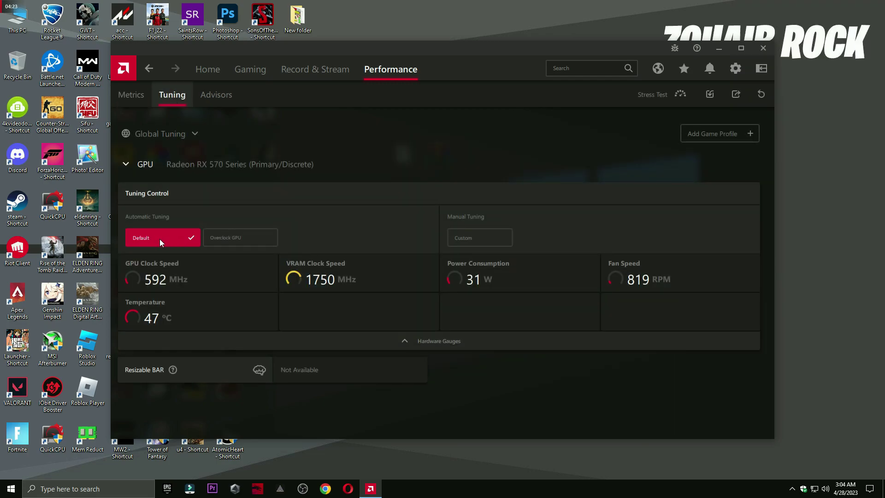
pyautogui.click(215, 95)
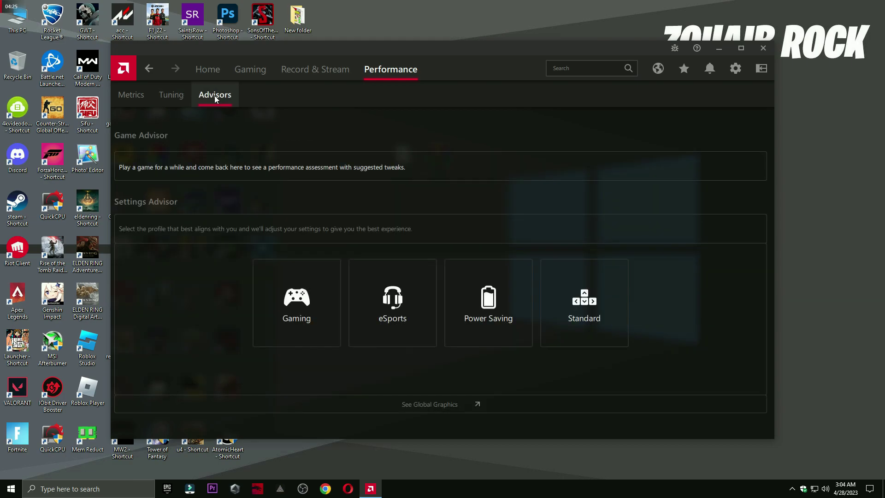
pyautogui.click(299, 75)
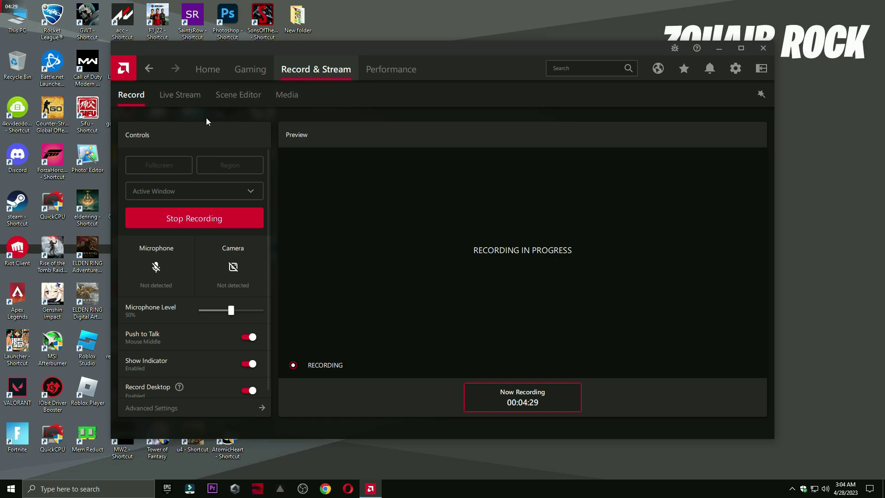
pyautogui.click(176, 98)
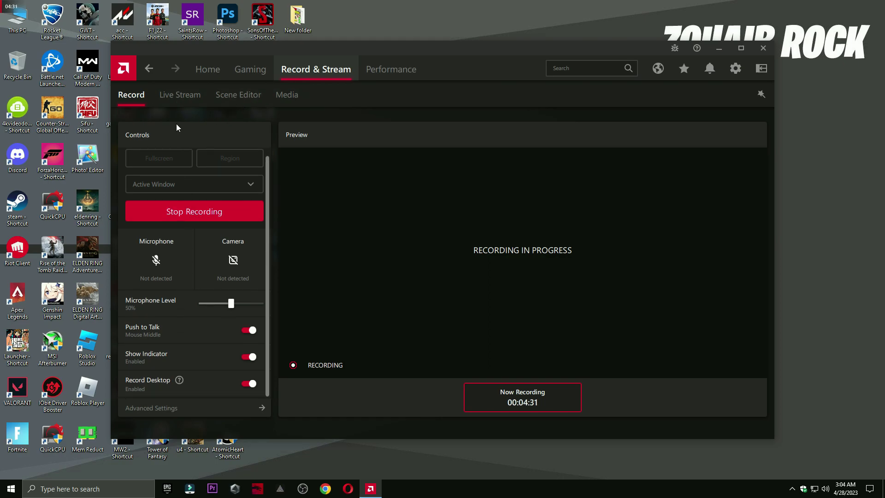
pyautogui.click(178, 165)
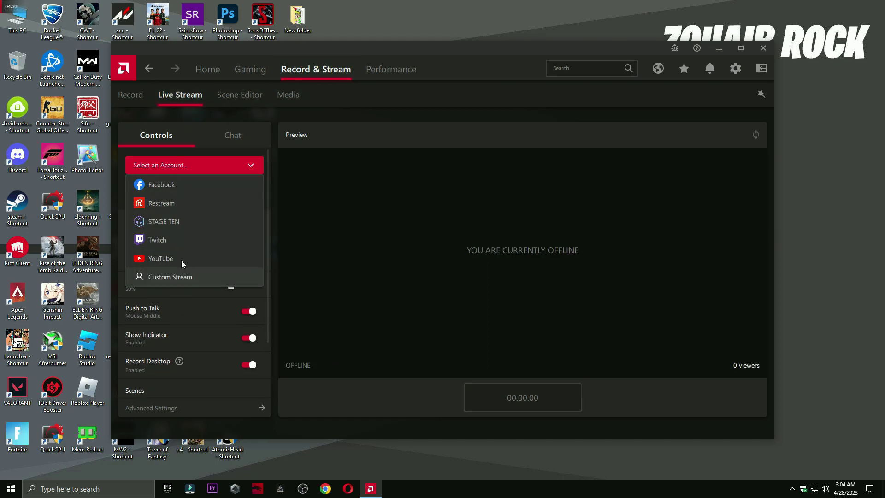
# Return to the Home page and close the Radeon software window.
pyautogui.click(208, 73)
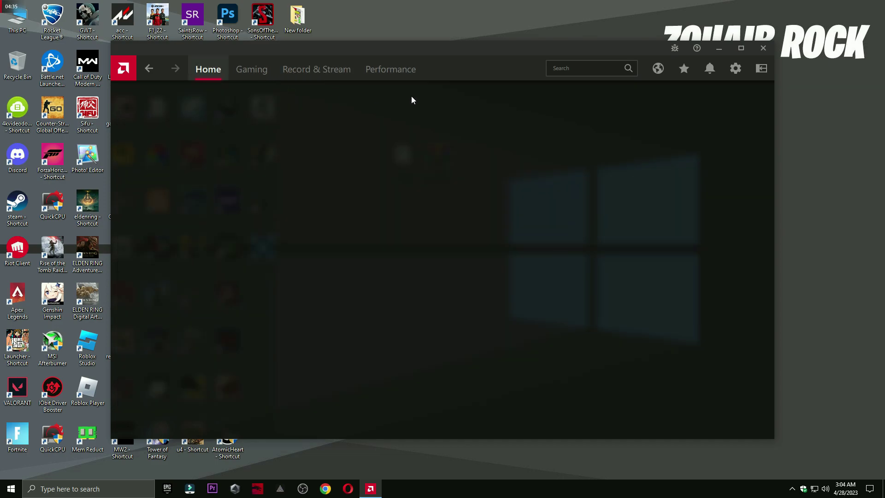
pyautogui.moveTo(716, 48); pyautogui.dragTo(798, 71)
pyautogui.click(800, 72)
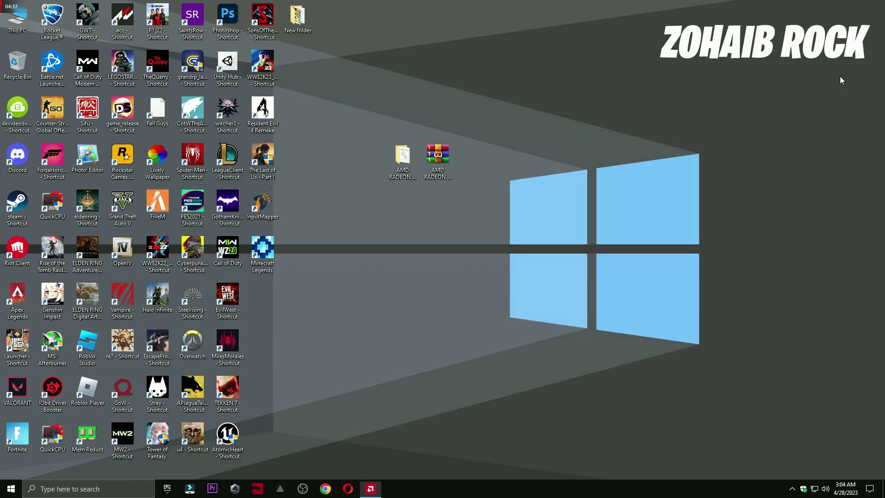
# Open Graphics settings from the Gaming section of Windows Settings and remove Fortnite from the app preference list.
pyautogui.click(11, 489)
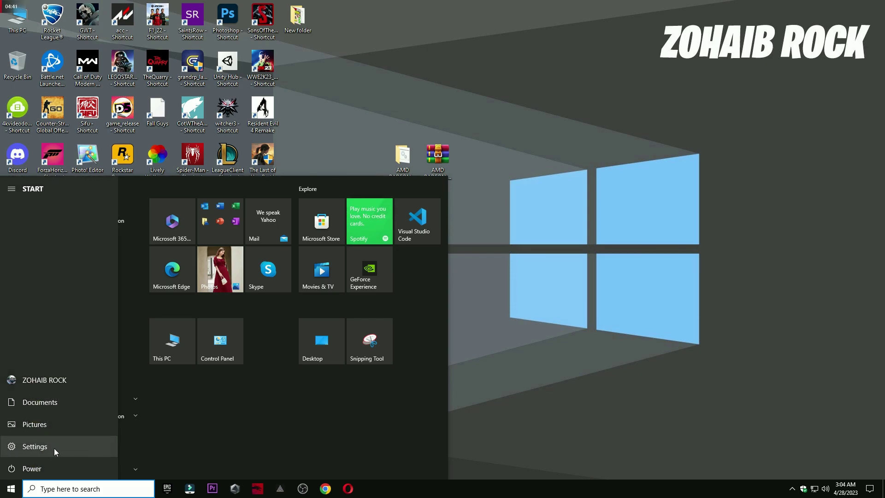
pyautogui.click(34, 446)
pyautogui.click(585, 202)
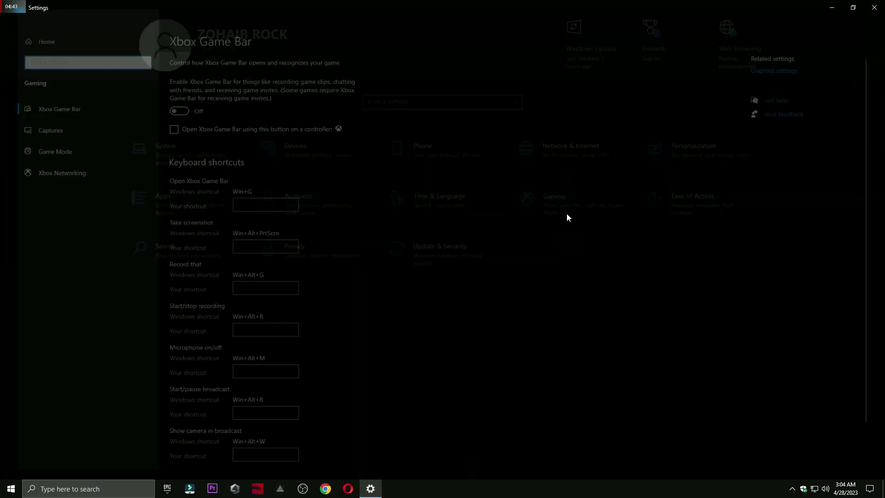
pyautogui.click(761, 65)
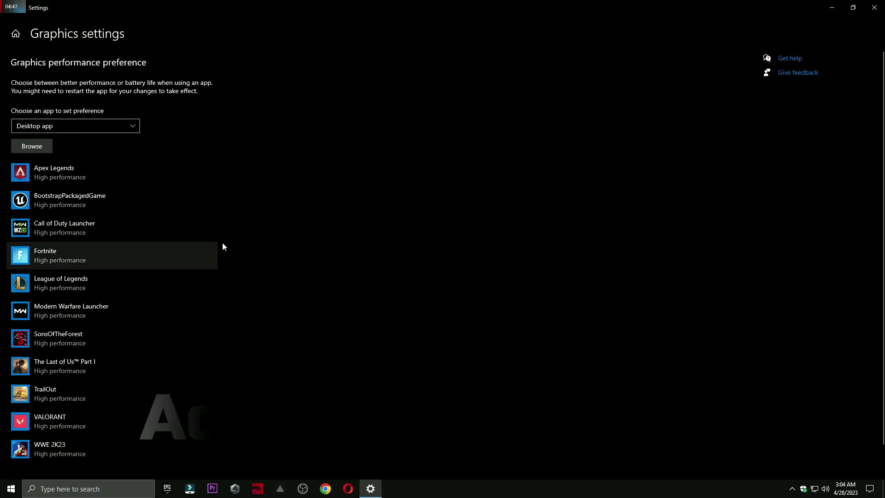
pyautogui.click(57, 260)
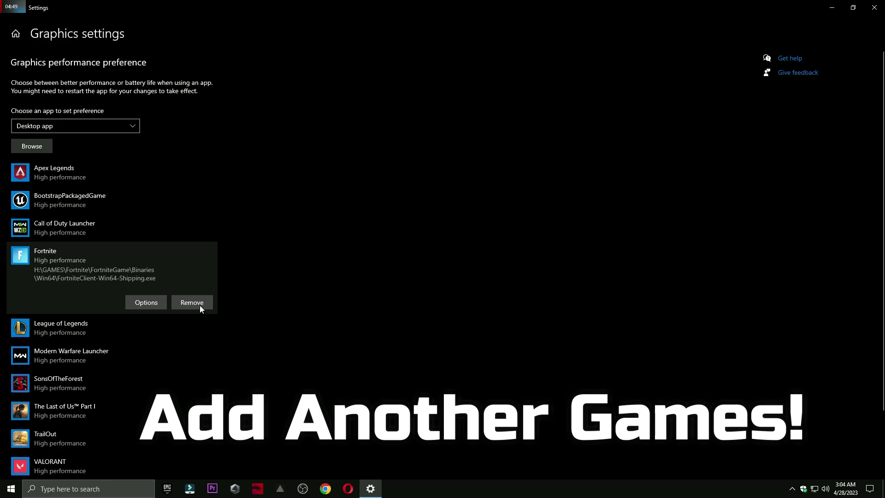
pyautogui.click(199, 304)
# Add FortniteClient-Win64-Shipping from GAMES\Fortnite\FortniteGame\Binaries\Win64 on the H: drive to the graphics preference list.
pyautogui.click(32, 146)
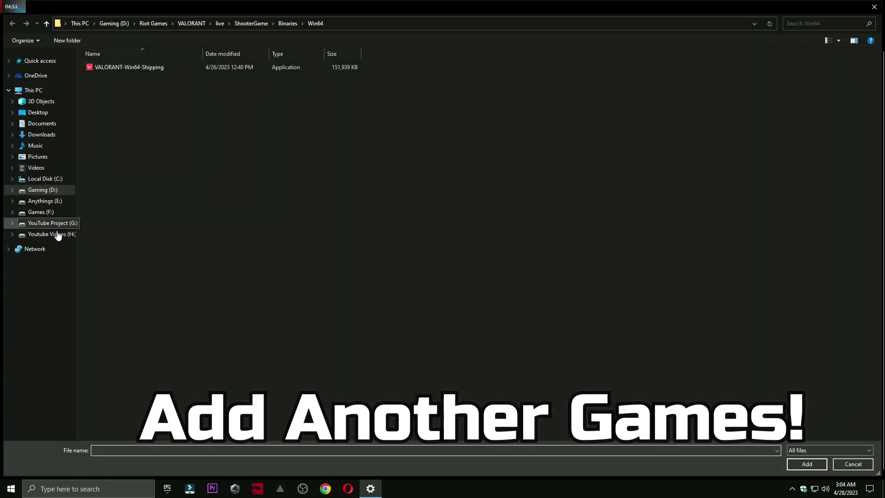
pyautogui.click(57, 225)
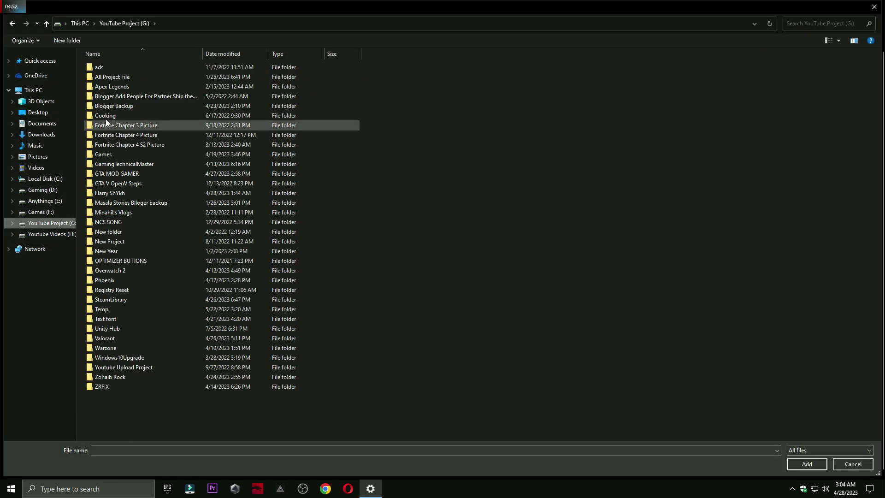
pyautogui.doubleClick(112, 154)
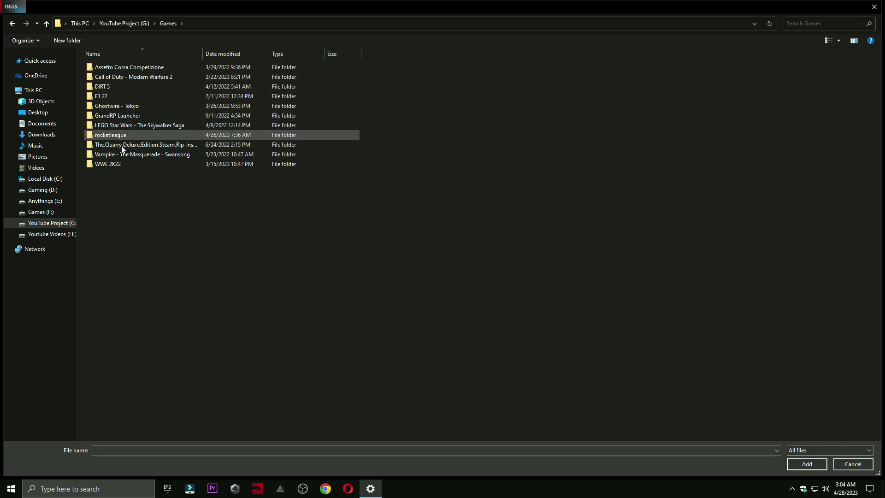
pyautogui.click(57, 212)
pyautogui.doubleClick(107, 67)
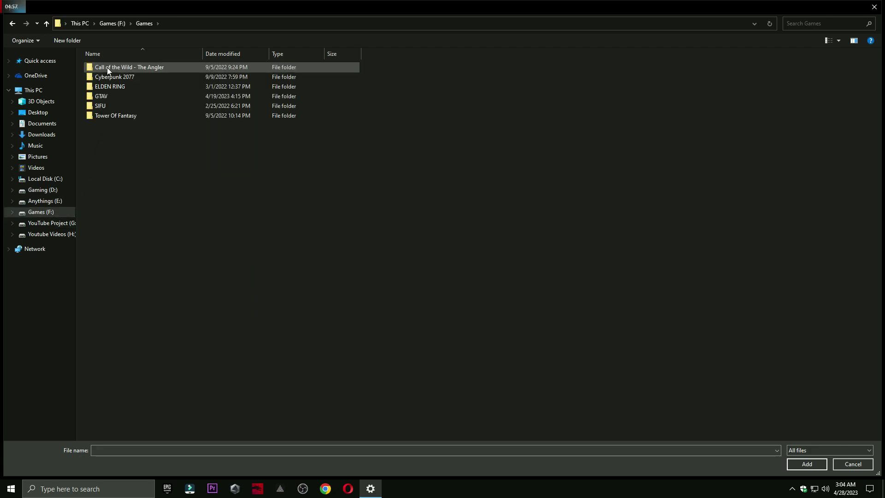
pyautogui.click(51, 234)
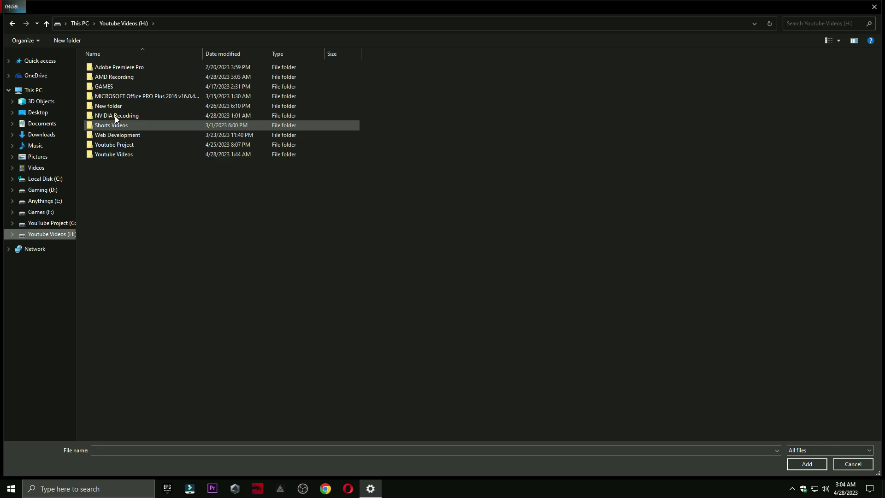
pyautogui.doubleClick(113, 88)
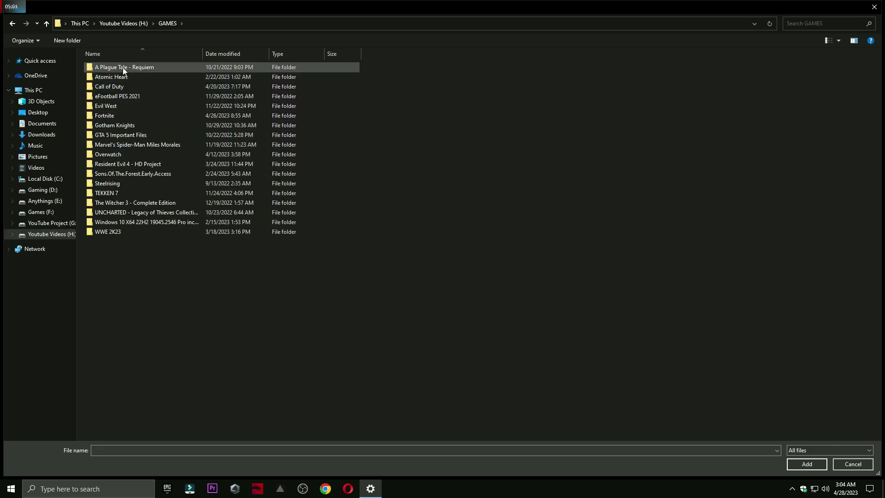
pyautogui.doubleClick(112, 115)
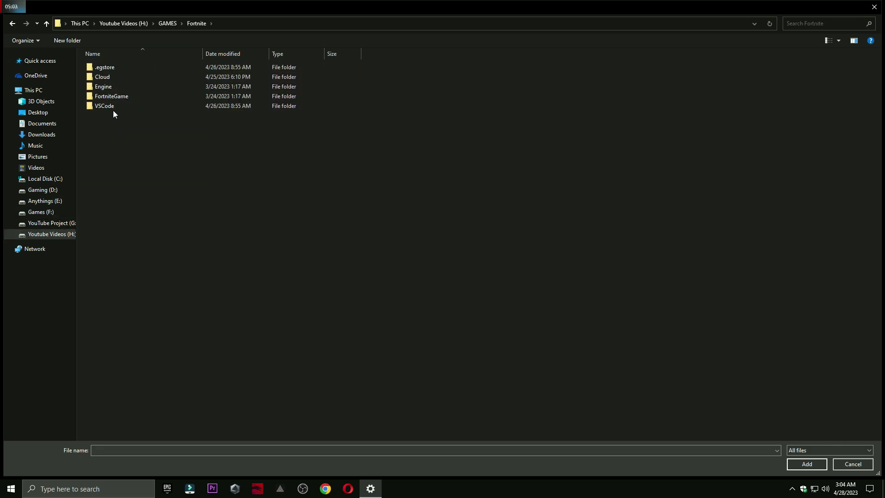
pyautogui.doubleClick(112, 96)
pyautogui.doubleClick(118, 68)
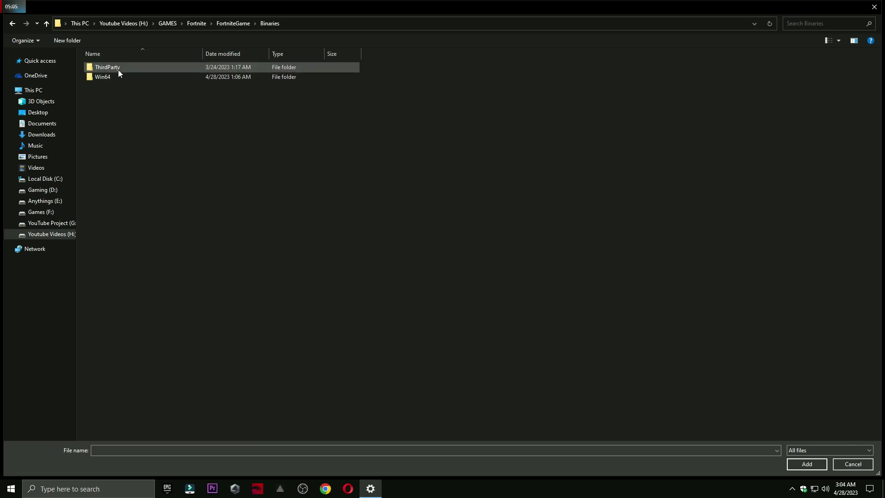
pyautogui.click(115, 116)
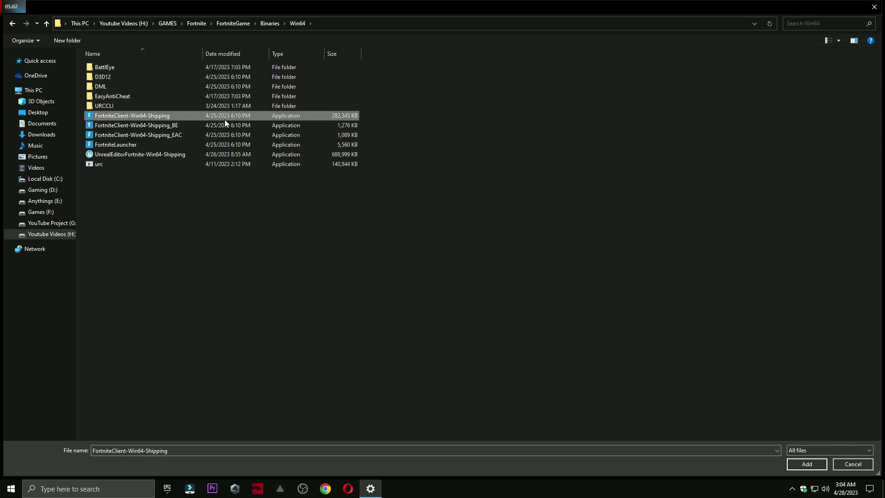
pyautogui.click(792, 464)
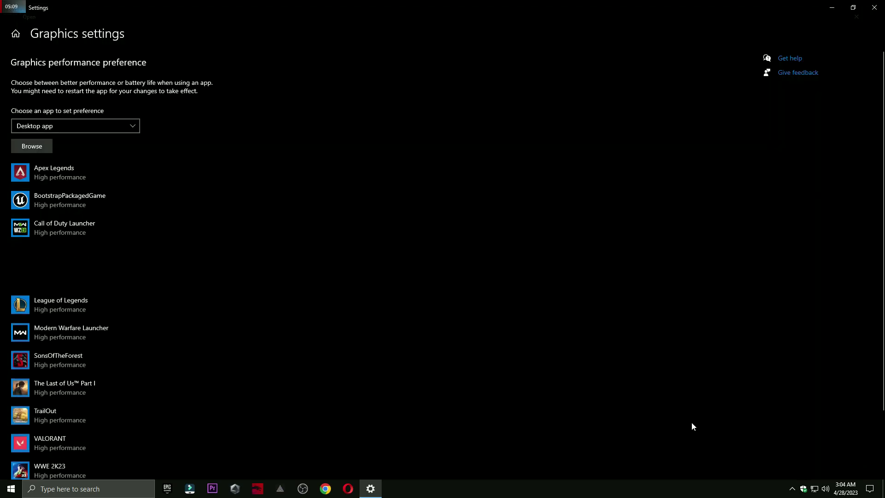
# Set Fortnite's graphics preference to High performance, save it, and close Windows Settings.
pyautogui.click(152, 304)
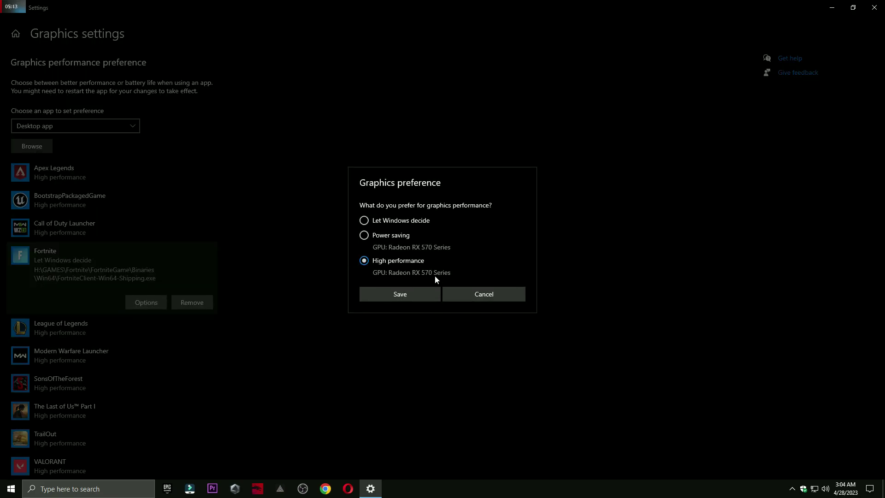
pyautogui.click(412, 297)
pyautogui.click(874, 7)
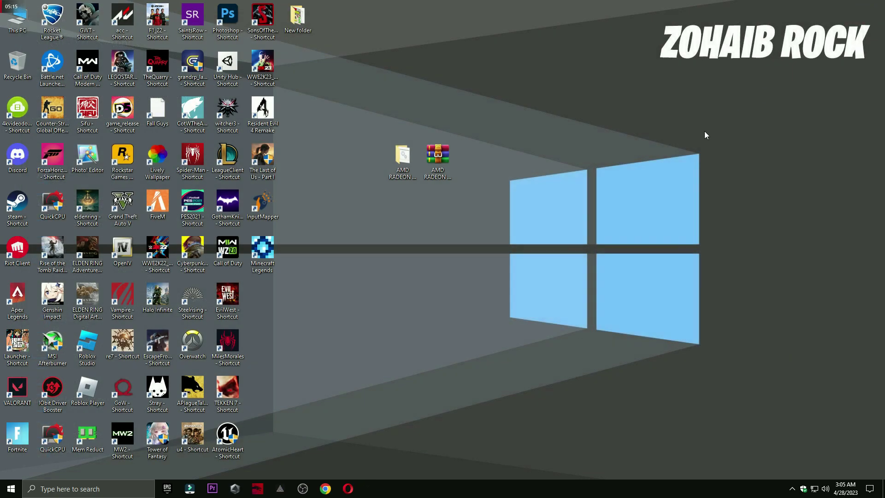
# Bring up the computer's power options.
pyautogui.press('super')
pyautogui.click(11, 469)
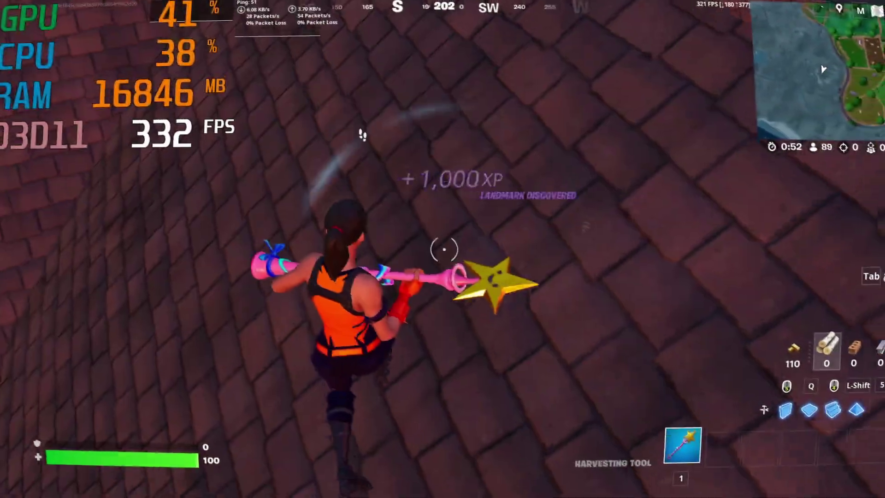
pyautogui.click(444, 249)
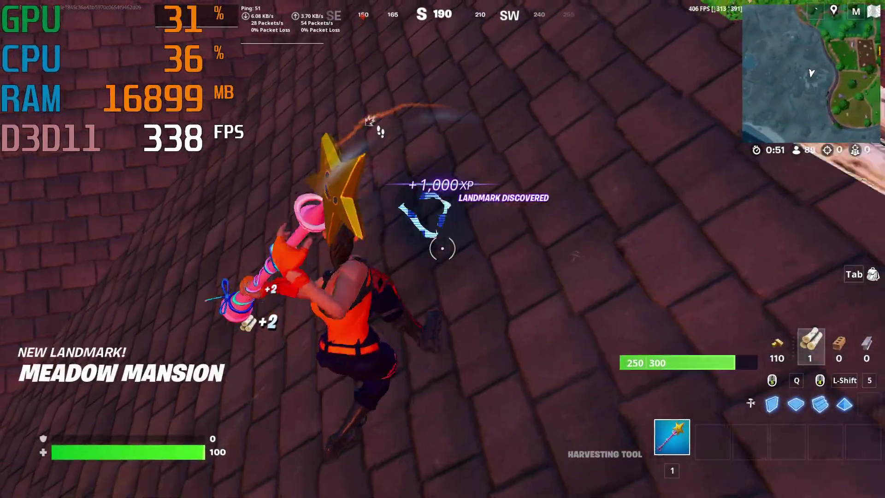
pyautogui.click(444, 250)
pyautogui.click(444, 249)
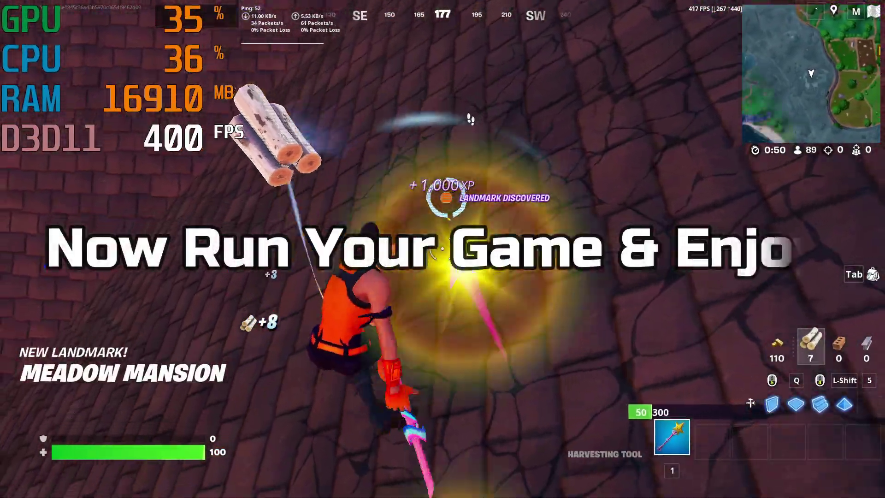
pyautogui.press('w')
pyautogui.click(443, 249)
pyautogui.click(443, 249)
pyautogui.click(442, 249)
pyautogui.click(442, 249)
pyautogui.click(442, 249)
pyautogui.click(442, 249)
pyautogui.click(442, 249)
pyautogui.click(442, 249)
pyautogui.press('w')
pyautogui.press('w')
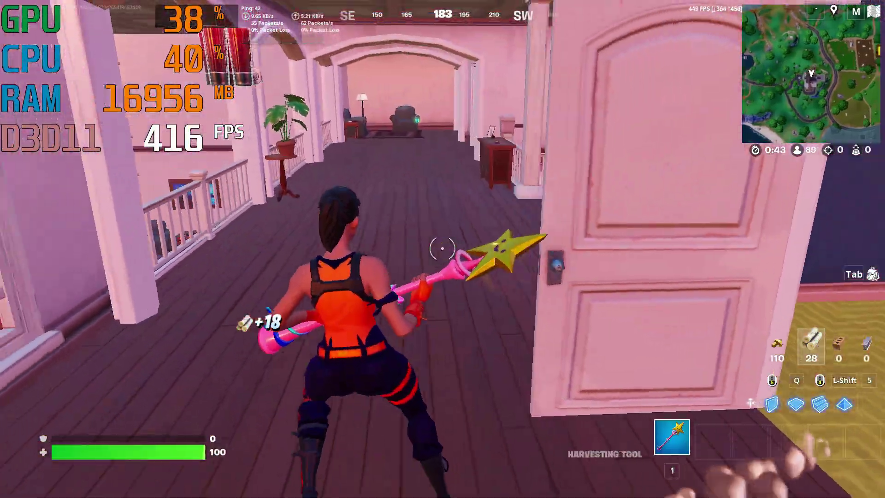
pyautogui.press('e')
pyautogui.press('3')
pyautogui.press('w')
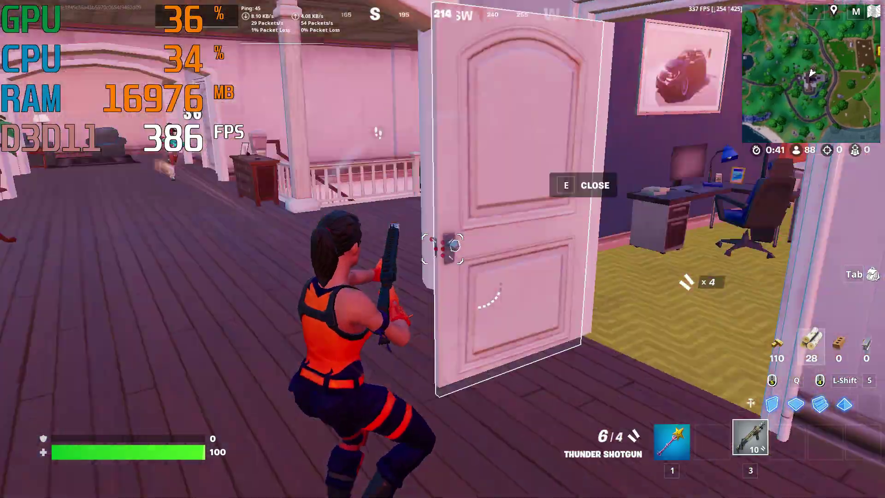
pyautogui.click(443, 248)
pyautogui.click(442, 249)
pyautogui.press('w')
pyautogui.click(442, 249)
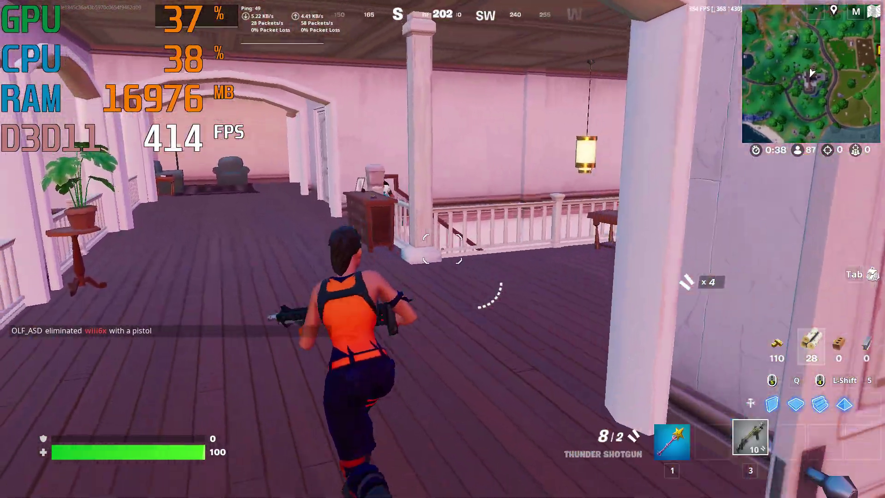
pyautogui.click(443, 249)
pyautogui.press('w')
pyautogui.click(442, 249)
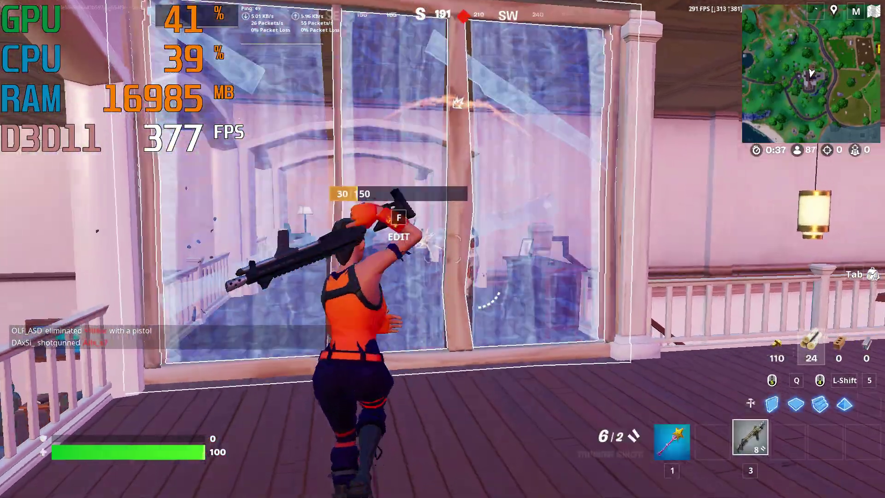
pyautogui.press('3')
pyautogui.press('w')
pyautogui.click(443, 249)
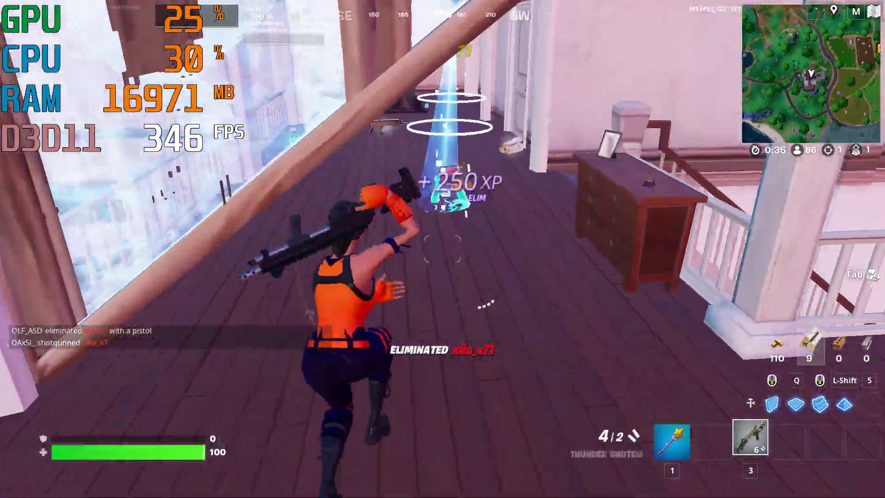
pyautogui.press('3')
pyautogui.press('r')
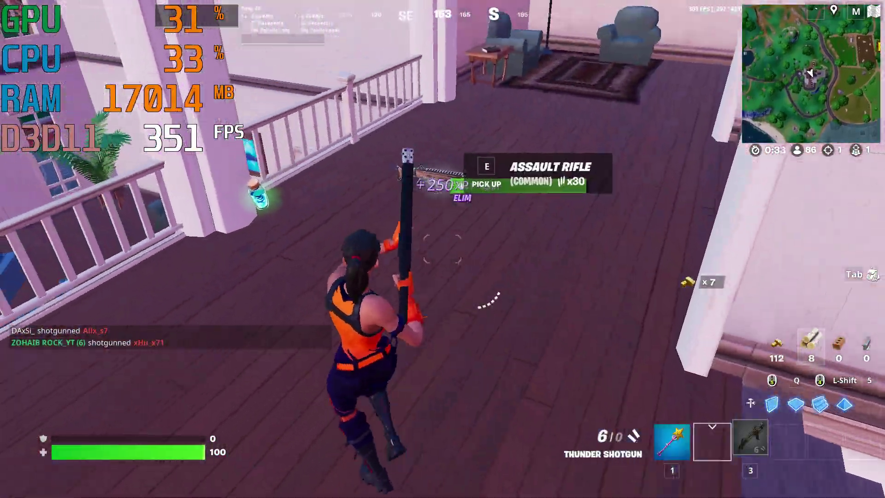
pyautogui.press('e')
pyautogui.press('w')
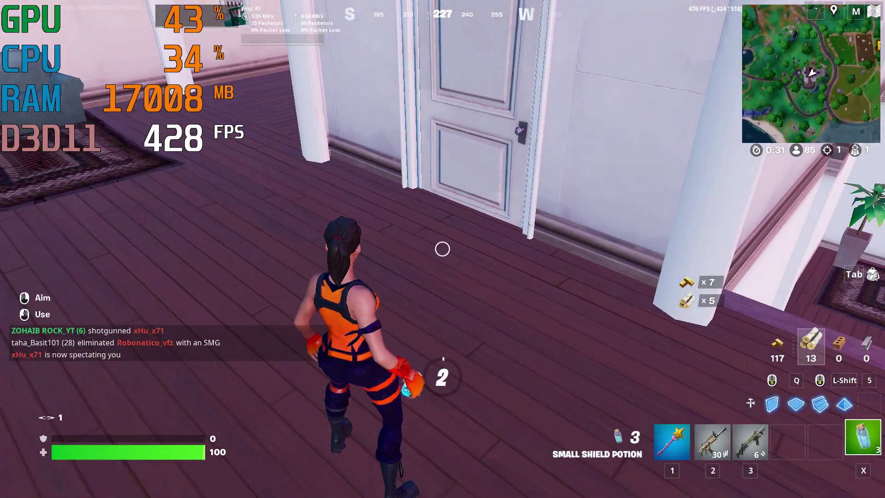
pyautogui.click(442, 249)
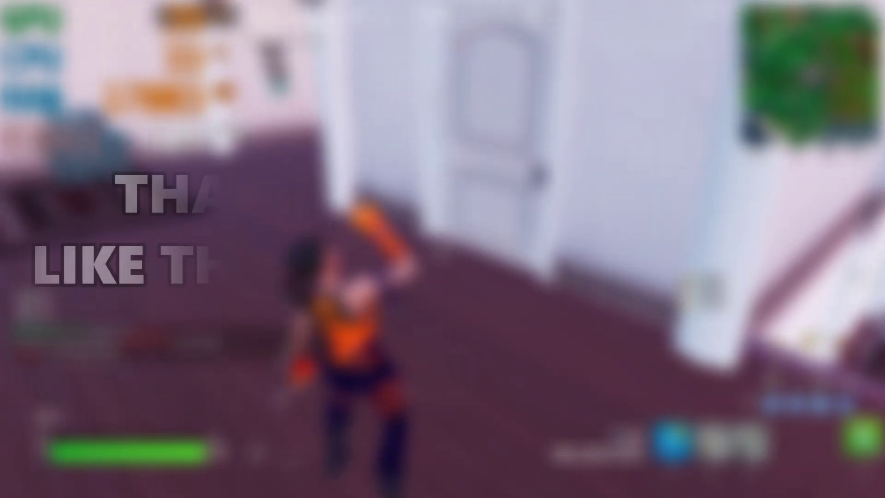